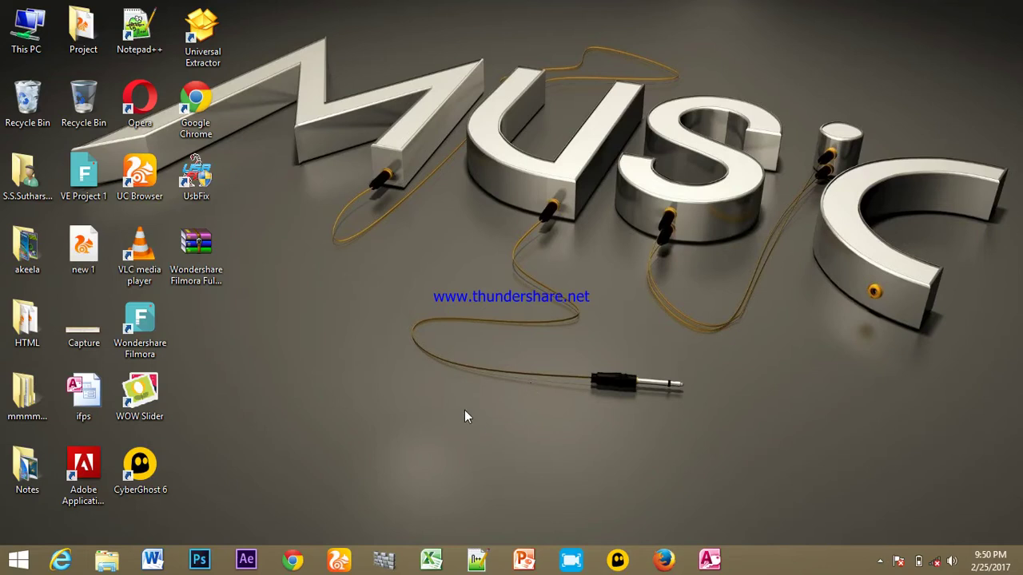
Refresh the desktop twice, then launch Word from the taskbar with a blank document
{"action": "right_click", "coordinate": [501, 159]}
{"action": "left_click", "coordinate": [534, 195]}
{"action": "right_click", "coordinate": [495, 162]}
{"action": "left_click", "coordinate": [532, 196]}
{"action": "left_click", "coordinate": [152, 560]}
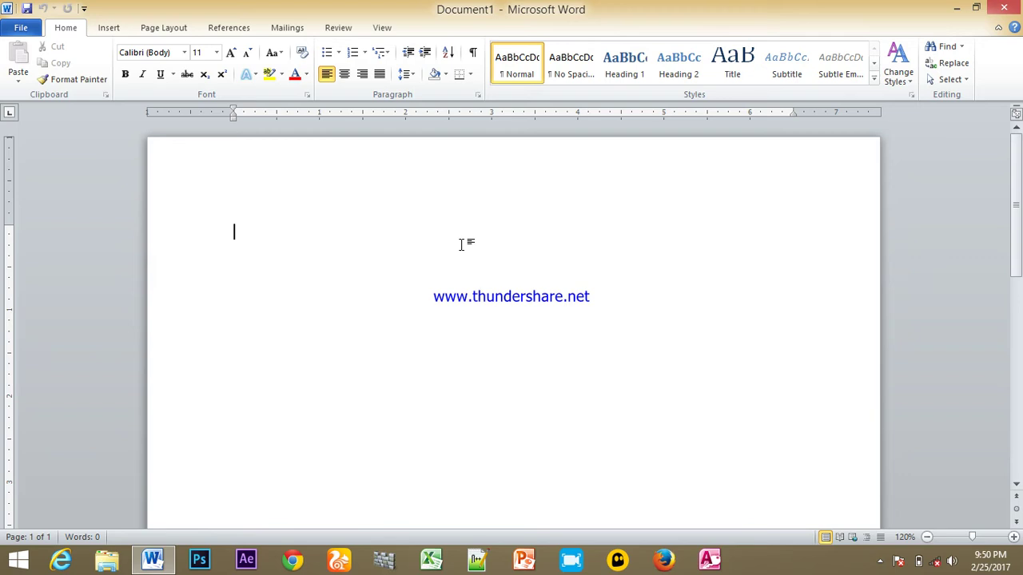
Type 'Hello', select it and enlarge its font size with Ctrl+]
{"action": "type", "text": "H"}
{"action": "type", "text": "ello"}
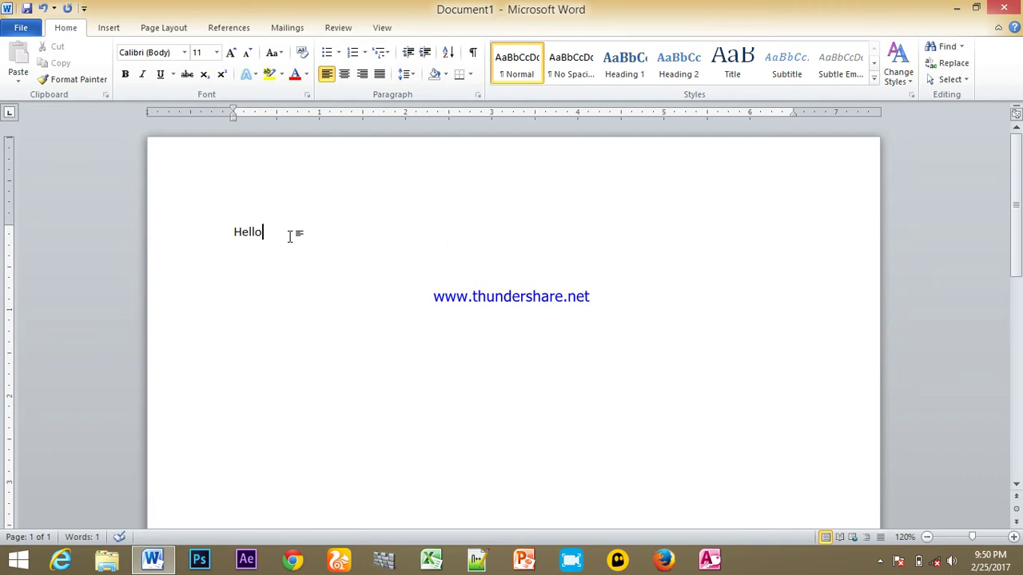
{"action": "left_click_drag", "start_coordinate": [290, 232], "coordinate": [149, 231]}
{"action": "key", "text": "ctrl+bracketright"}
{"action": "key", "text": "ctrl+bracketright"}
{"action": "key", "text": "ctrl+bracketright"}
{"action": "key", "text": "ctrl+bracketright"}
{"action": "key", "text": "ctrl+bracketright"}
{"action": "key", "text": "ctrl+bracketright"}
{"action": "key", "text": "ctrl+bracketright"}
{"action": "key", "text": "ctrl+bracketright"}
{"action": "key", "text": "ctrl+bracketright"}
{"action": "key", "text": "ctrl+bracketright"}
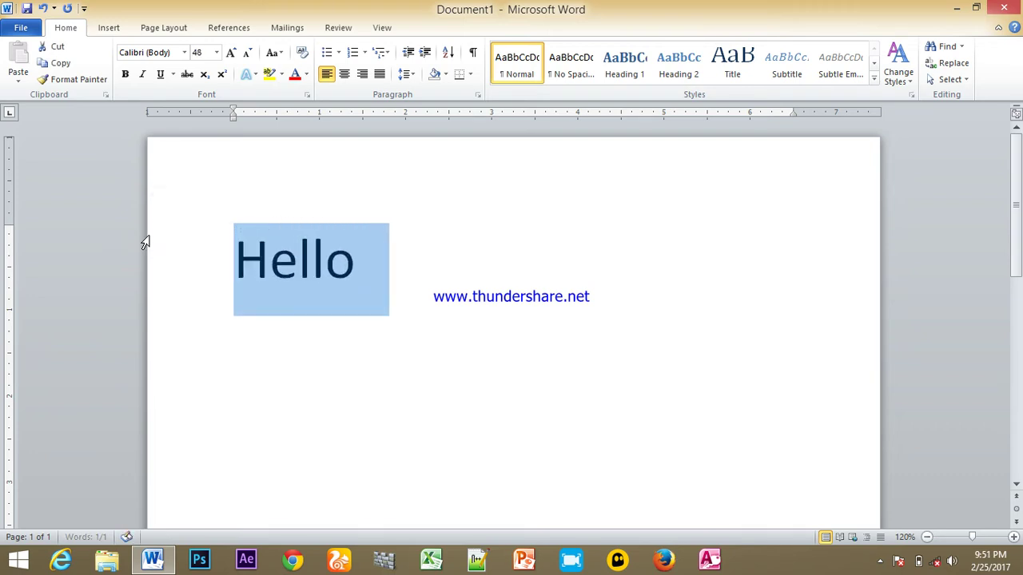
{"action": "key", "text": "ctrl+bracketright"}
{"action": "key", "text": "ctrl+bracketright"}
{"action": "key", "text": "ctrl+bracketright"}
{"action": "key", "text": "ctrl+bracketright"}
{"action": "key", "text": "ctrl+bracketright"}
{"action": "key", "text": "ctrl+bracketright"}
{"action": "key", "text": "ctrl+bracketright"}
{"action": "key", "text": "ctrl+bracketright"}
{"action": "key", "text": "ctrl+bracketright"}
{"action": "key", "text": "ctrl+bracketright"}
{"action": "key", "text": "ctrl+bracketright"}
{"action": "key", "text": "ctrl+bracketright"}
{"action": "key", "text": "ctrl+bracketright"}
{"action": "key", "text": "ctrl+bracketright"}
{"action": "key", "text": "ctrl+bracketright"}
{"action": "key", "text": "ctrl+bracketright"}
{"action": "key", "text": "ctrl+bracketright"}
{"action": "key", "text": "ctrl+bracketright"}
{"action": "key", "text": "ctrl+bracketright"}
{"action": "key", "text": "ctrl+bracketright"}
{"action": "key", "text": "ctrl+bracketright"}
{"action": "key", "text": "ctrl+bracketright"}
{"action": "key", "text": "ctrl+bracketright"}
{"action": "key", "text": "ctrl+bracketright"}
{"action": "key", "text": "ctrl+bracketright"}
{"action": "key", "text": "ctrl+bracketright"}
{"action": "key", "text": "ctrl+bracketright"}
{"action": "key", "text": "ctrl+bracketright"}
{"action": "key", "text": "ctrl+bracketright"}
{"action": "key", "text": "ctrl+bracketright"}
{"action": "key", "text": "ctrl+bracketright"}
{"action": "key", "text": "ctrl+bracketright"}
{"action": "key", "text": "ctrl+bracketright"}
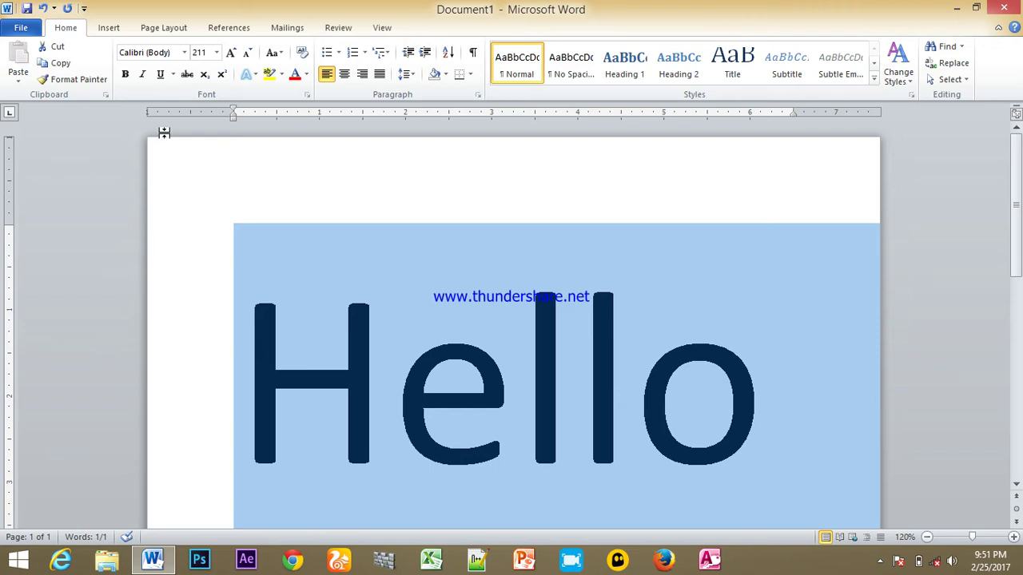
Make Hello bold, reselect the word and bring up the Font Color gradient options
{"action": "left_click", "coordinate": [126, 74]}
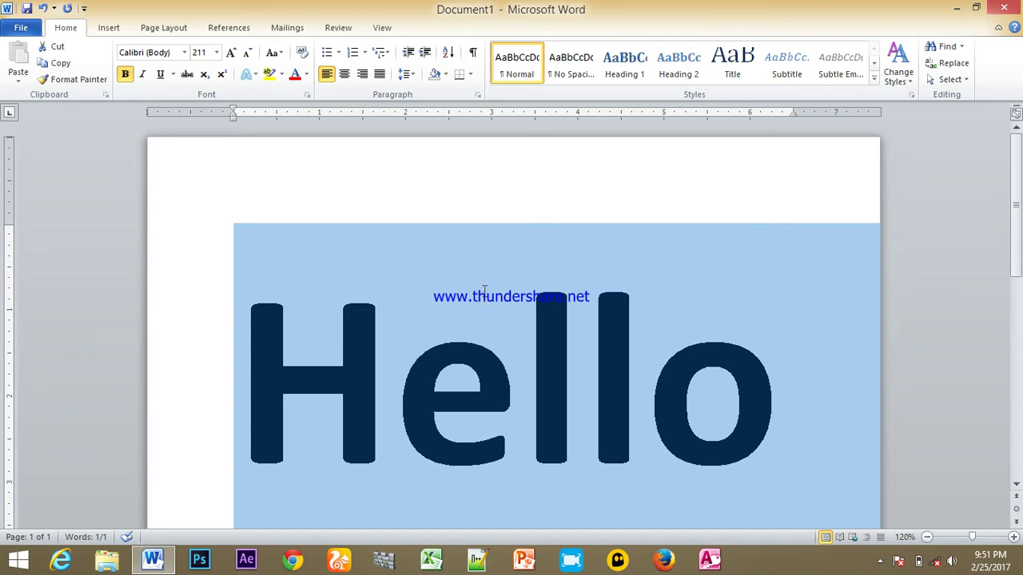
{"action": "left_click", "coordinate": [521, 375]}
{"action": "left_click_drag", "start_coordinate": [789, 416], "coordinate": [197, 413]}
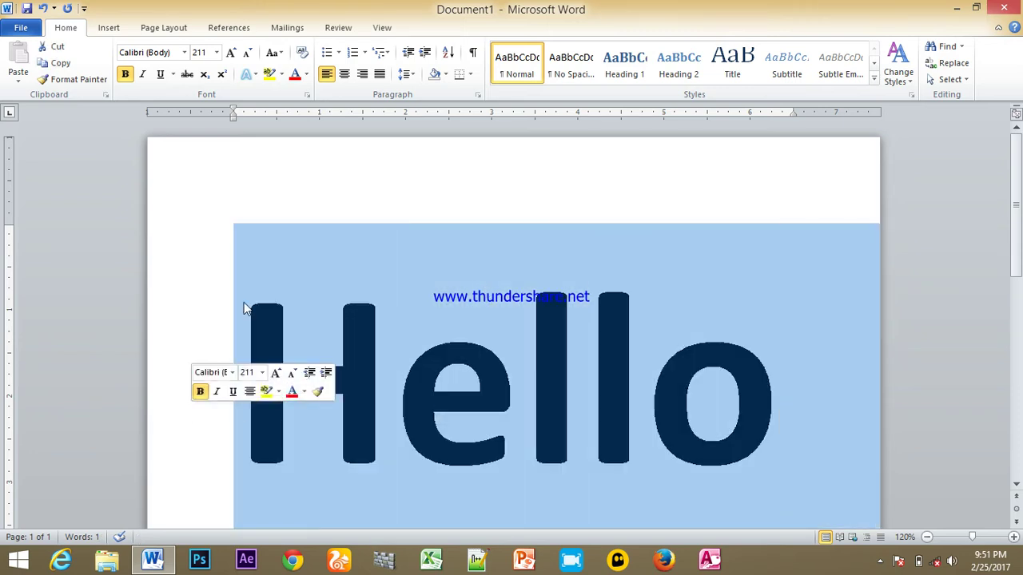
{"action": "left_click", "coordinate": [307, 74]}
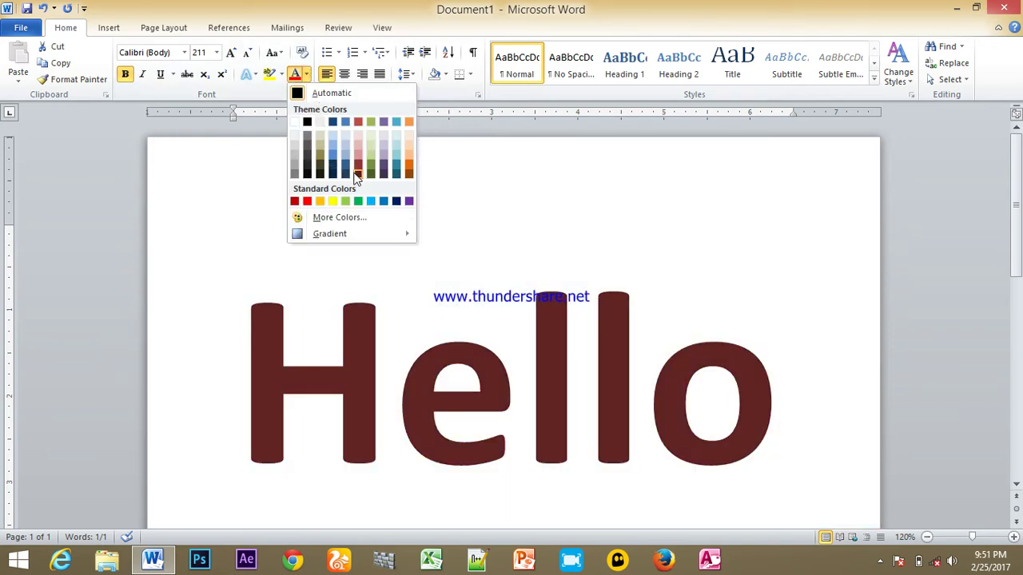
{"action": "mouse_move", "coordinate": [329, 234]}
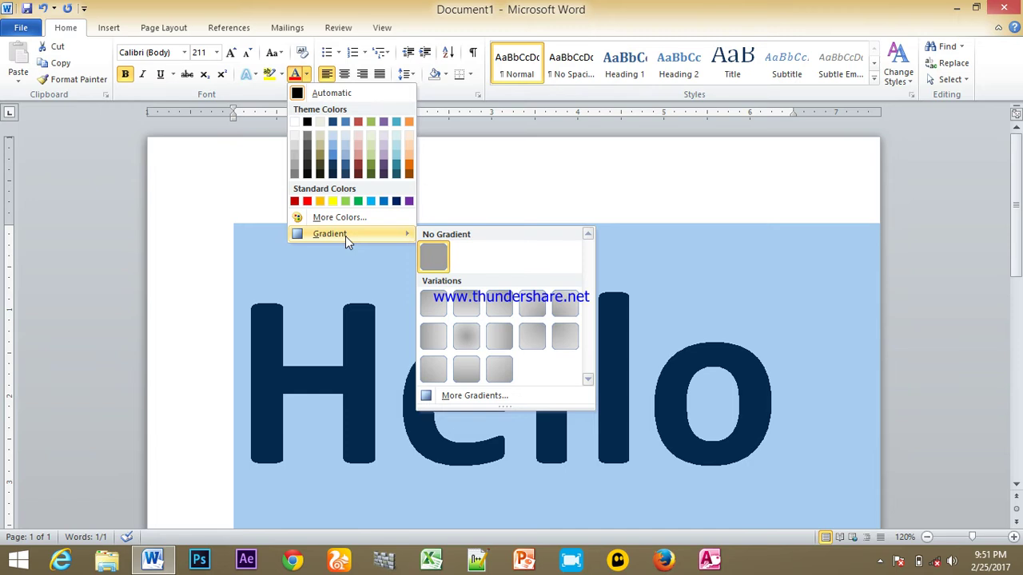
In Format Text Effects, try no fill and solid red, then switch Hello to gradient fill
{"action": "left_click", "coordinate": [501, 395]}
{"action": "mouse_move", "coordinate": [418, 115]}
{"action": "left_mouse_down"}
{"action": "mouse_move", "coordinate": [606, 6]}
{"action": "mouse_move", "coordinate": [681, 16]}
{"action": "left_mouse_up"}
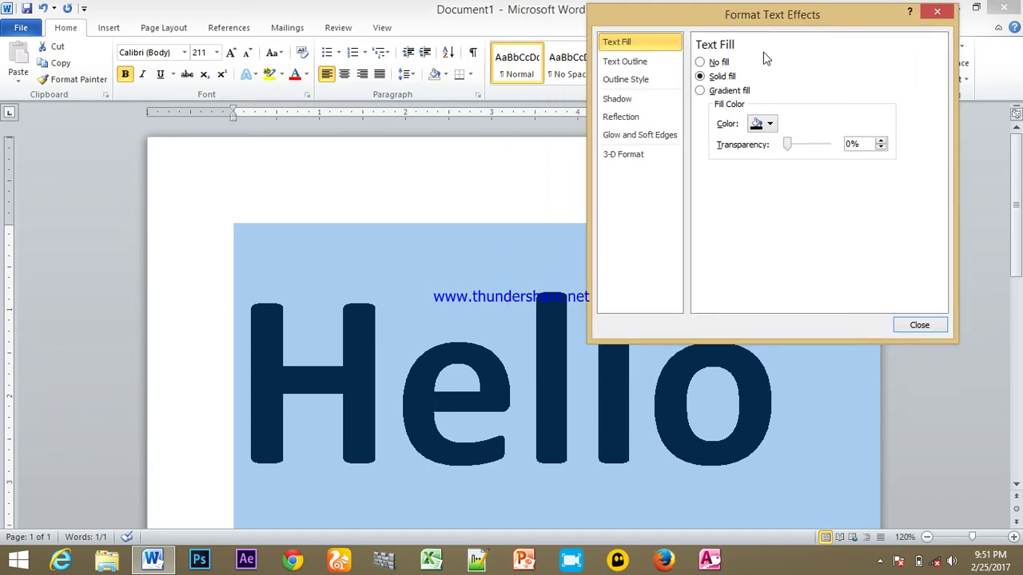
{"action": "left_click", "coordinate": [701, 62]}
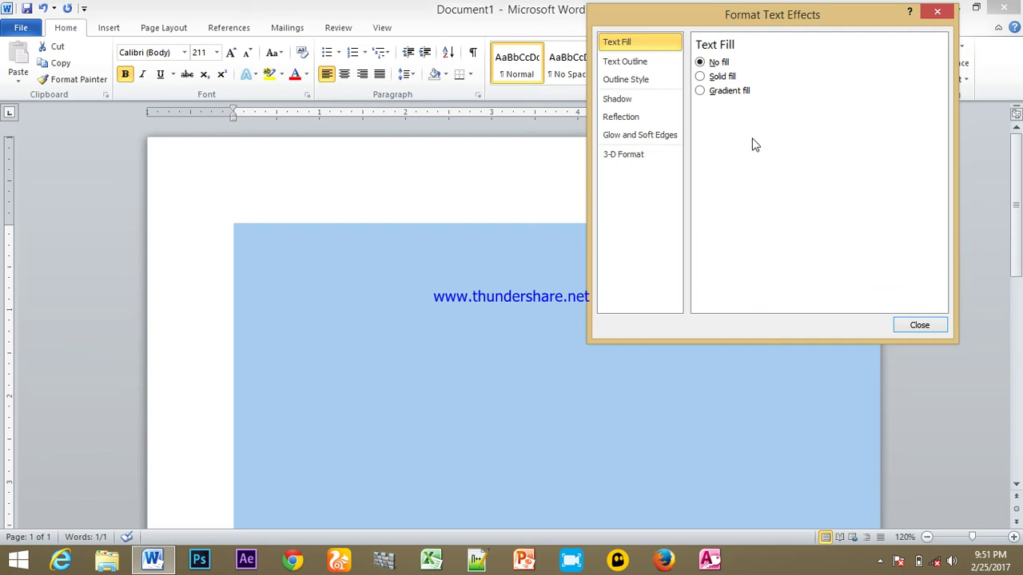
{"action": "left_click", "coordinate": [701, 77]}
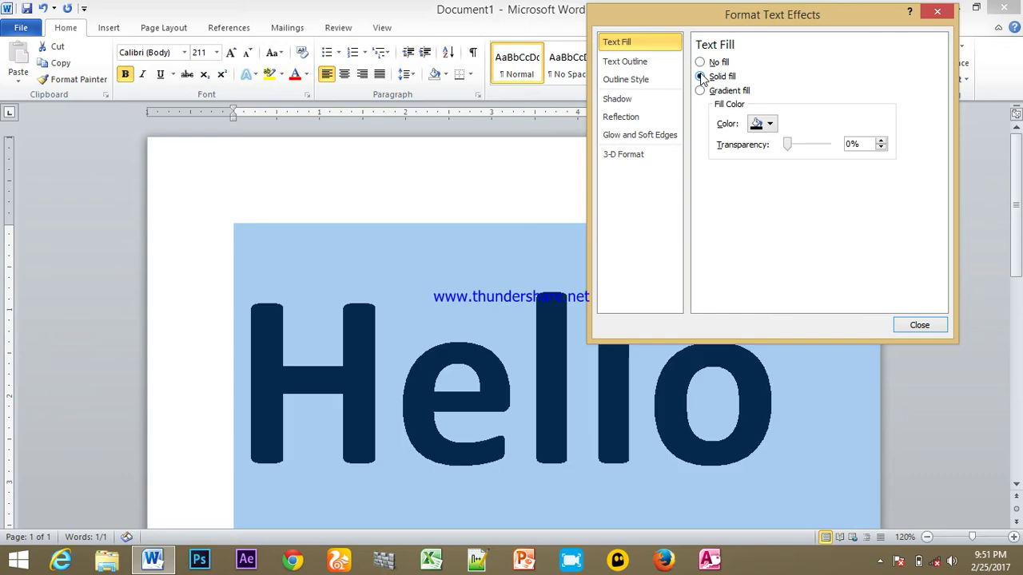
{"action": "left_click", "coordinate": [771, 126]}
{"action": "left_click", "coordinate": [764, 233]}
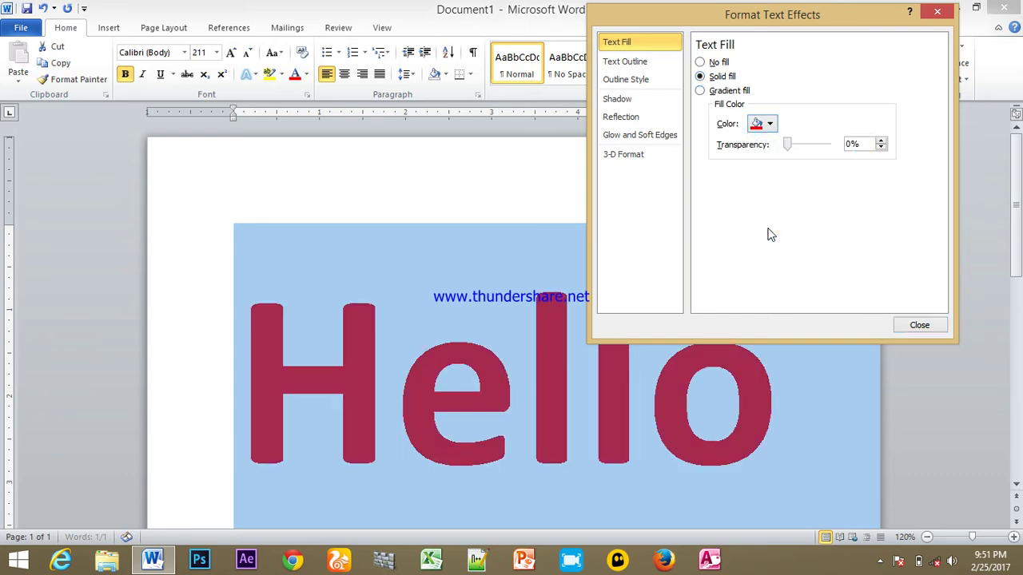
{"action": "left_click", "coordinate": [700, 91]}
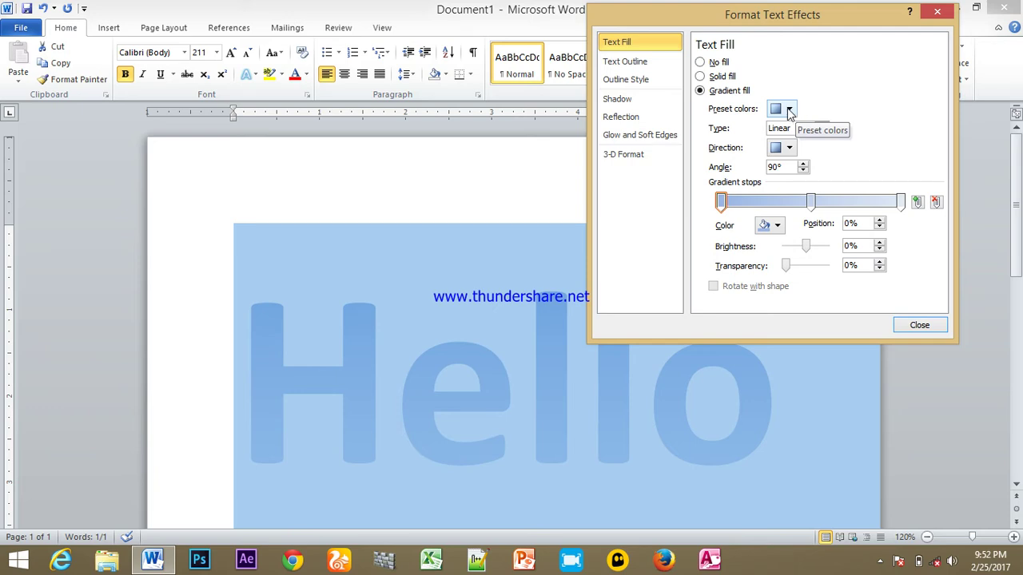
Apply the Rainbow gradient preset and shift its stops, purple to 92% and green to about 41%
{"action": "left_click", "coordinate": [789, 109]}
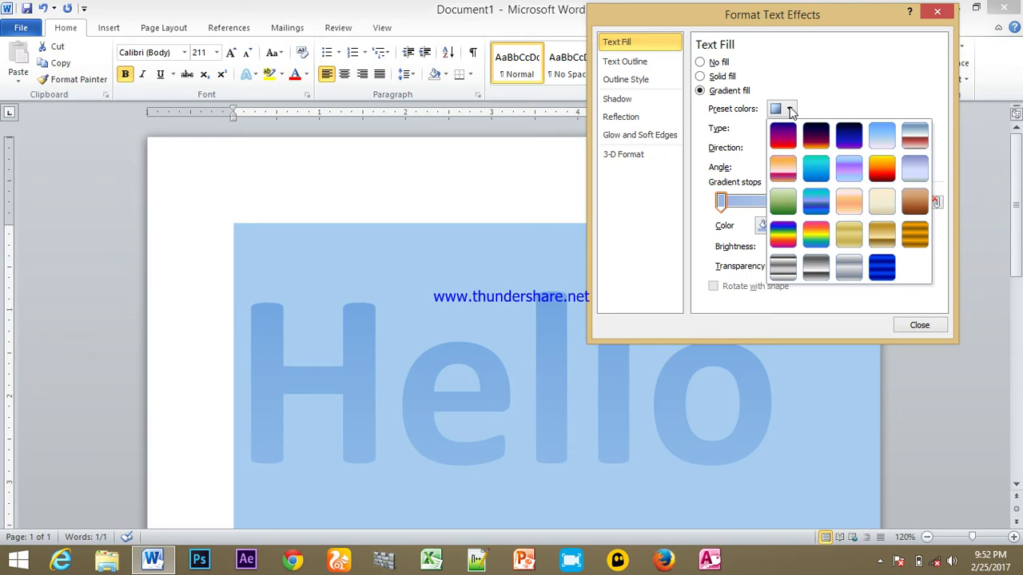
{"action": "left_click", "coordinate": [783, 235]}
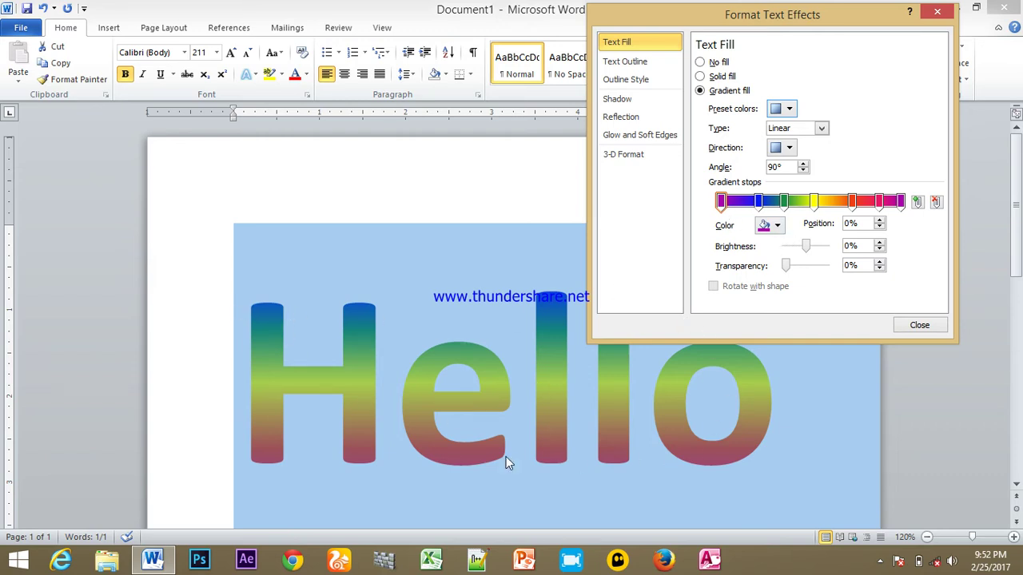
{"action": "mouse_move", "coordinate": [726, 205]}
{"action": "left_mouse_down"}
{"action": "mouse_move", "coordinate": [755, 206]}
{"action": "mouse_move", "coordinate": [727, 205]}
{"action": "left_mouse_up"}
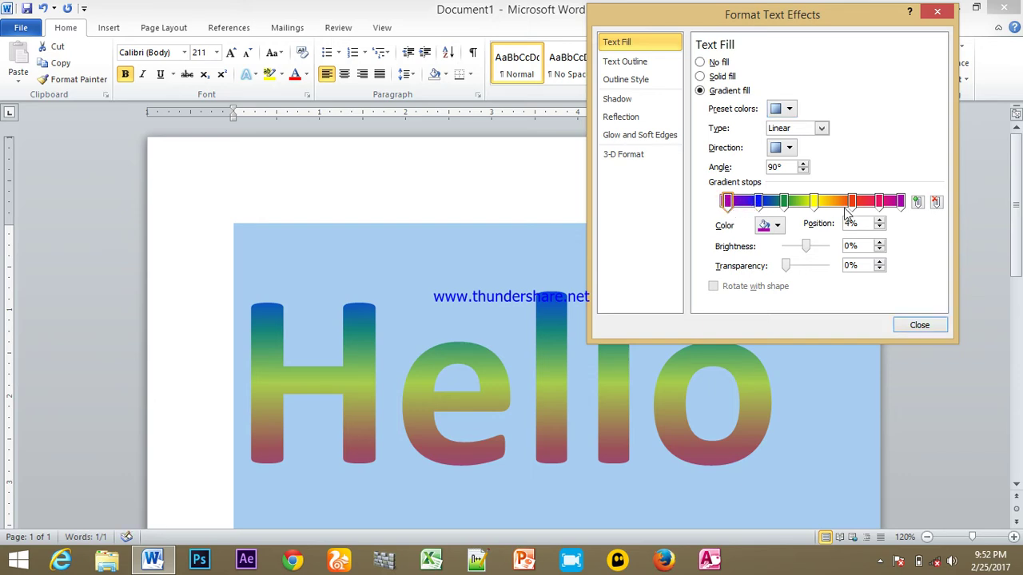
{"action": "left_click_drag", "start_coordinate": [850, 205], "coordinate": [868, 204]}
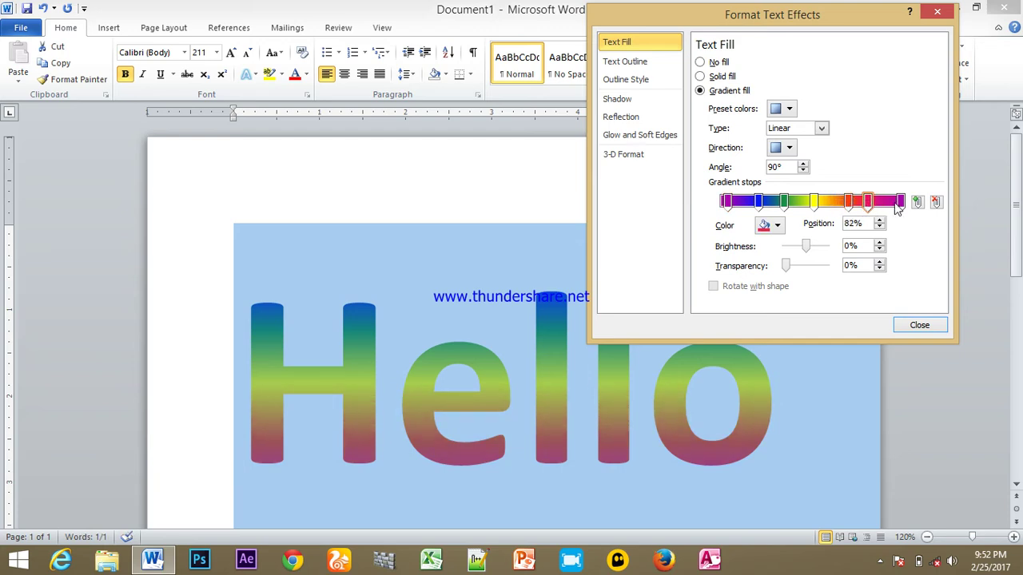
{"action": "left_click_drag", "start_coordinate": [900, 204], "coordinate": [885, 205]}
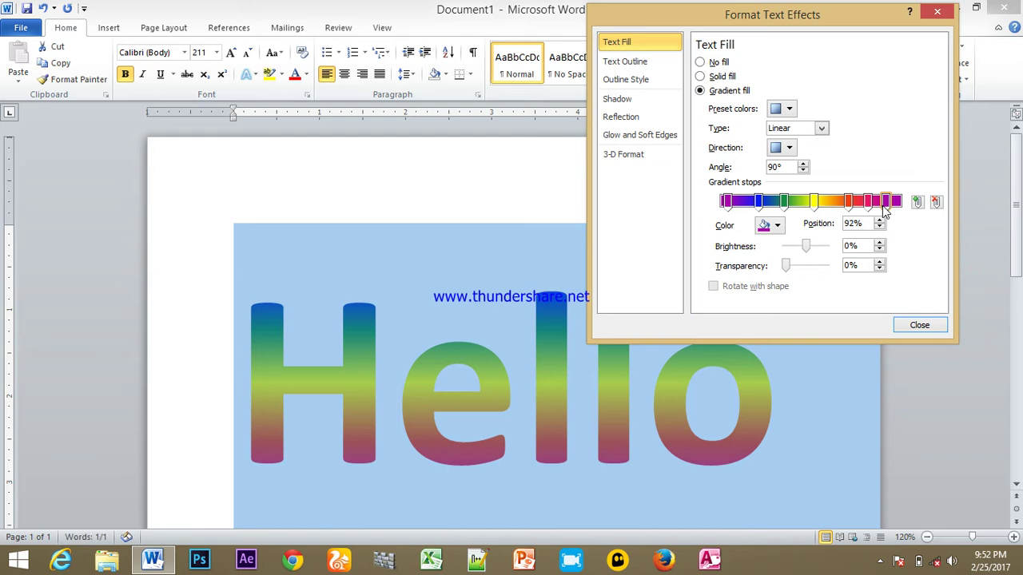
{"action": "left_click_drag", "start_coordinate": [784, 205], "coordinate": [798, 206]}
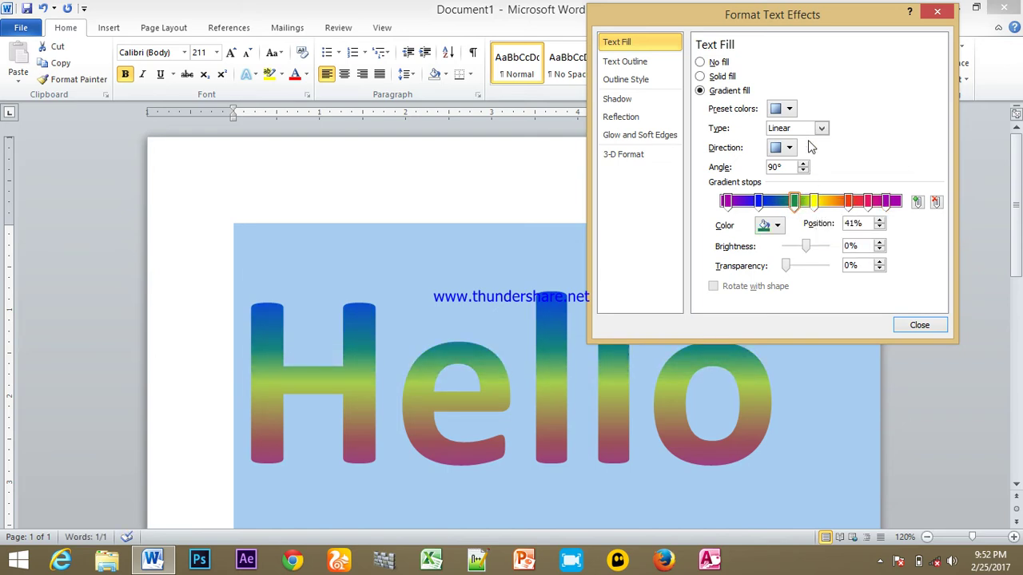
Keep the gradient running top to bottom at 90° and darken the green stop to -94% brightness
{"action": "left_click", "coordinate": [789, 109]}
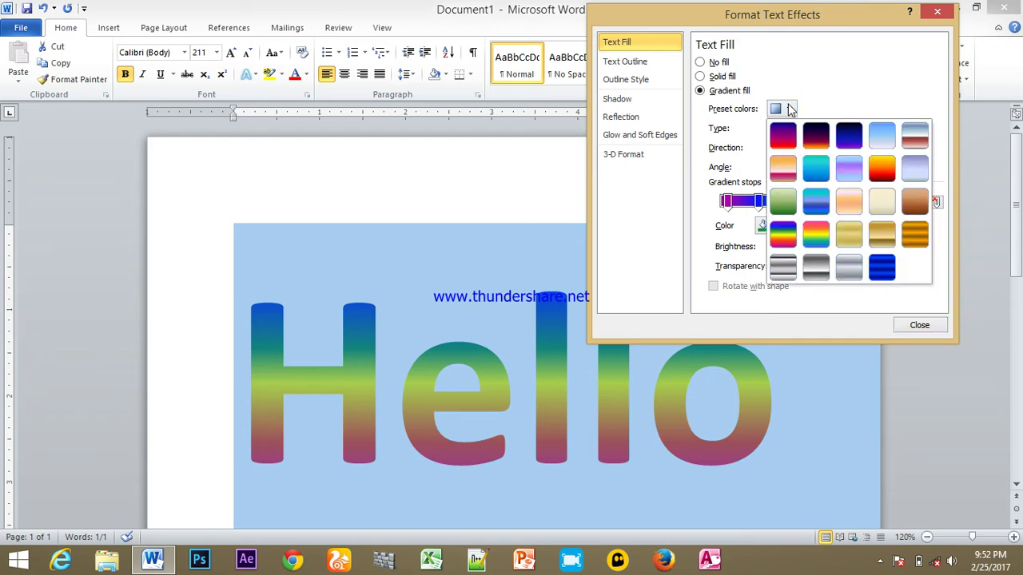
{"action": "left_click", "coordinate": [790, 109]}
{"action": "left_click", "coordinate": [790, 148]}
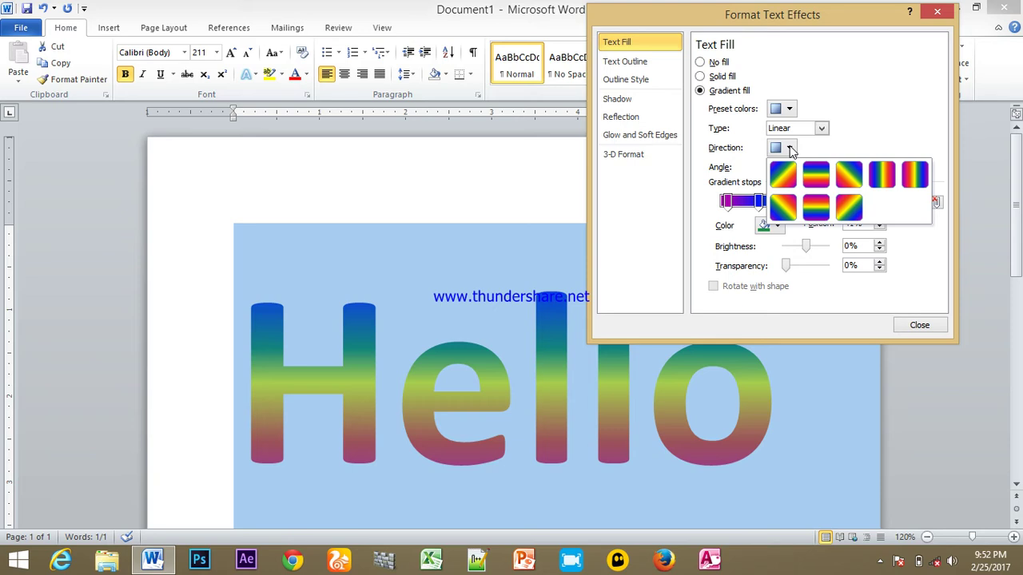
{"action": "left_click", "coordinate": [816, 178]}
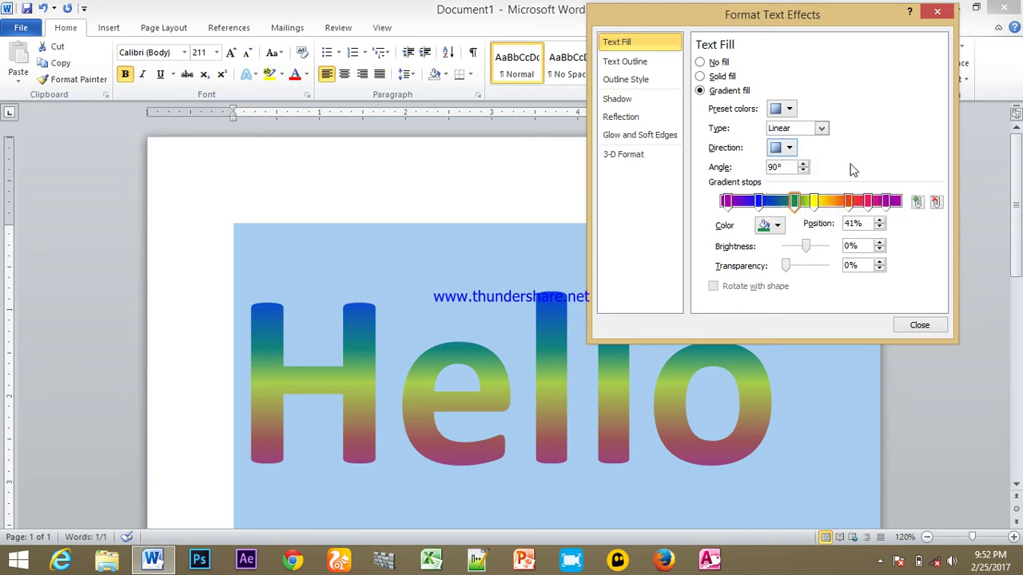
{"action": "left_click", "coordinate": [777, 225]}
{"action": "left_click", "coordinate": [777, 225]}
{"action": "left_click_drag", "start_coordinate": [805, 246], "coordinate": [771, 247]}
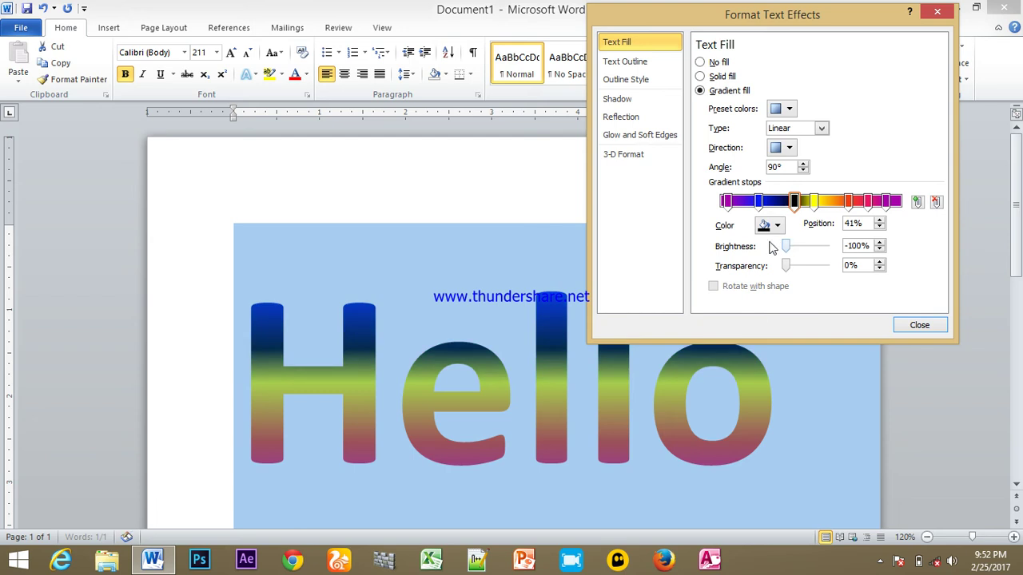
{"action": "left_click_drag", "start_coordinate": [786, 246], "coordinate": [792, 258]}
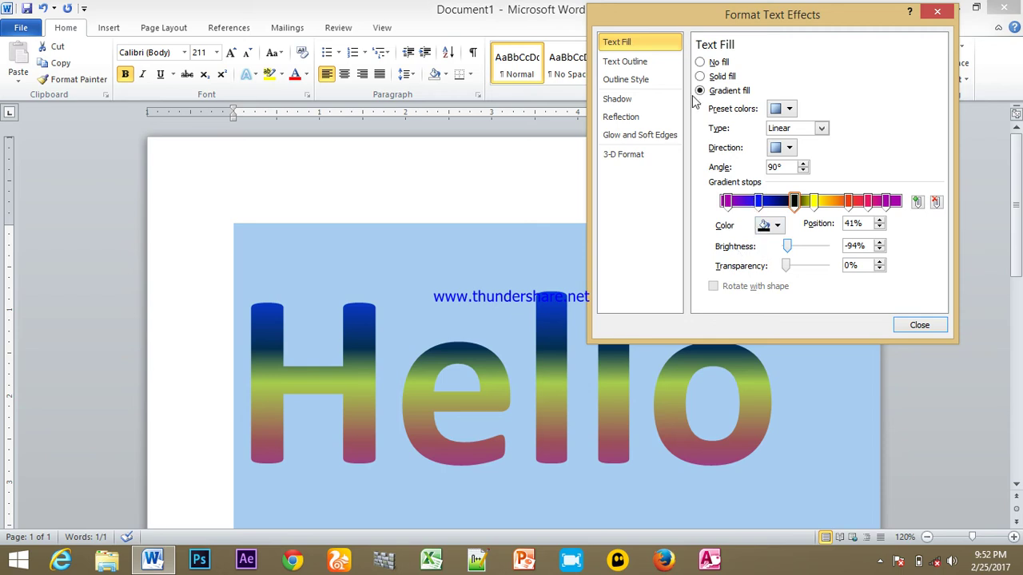
Give Hello a solid black text outline after briefly trying a gradient line
{"action": "left_click", "coordinate": [644, 67]}
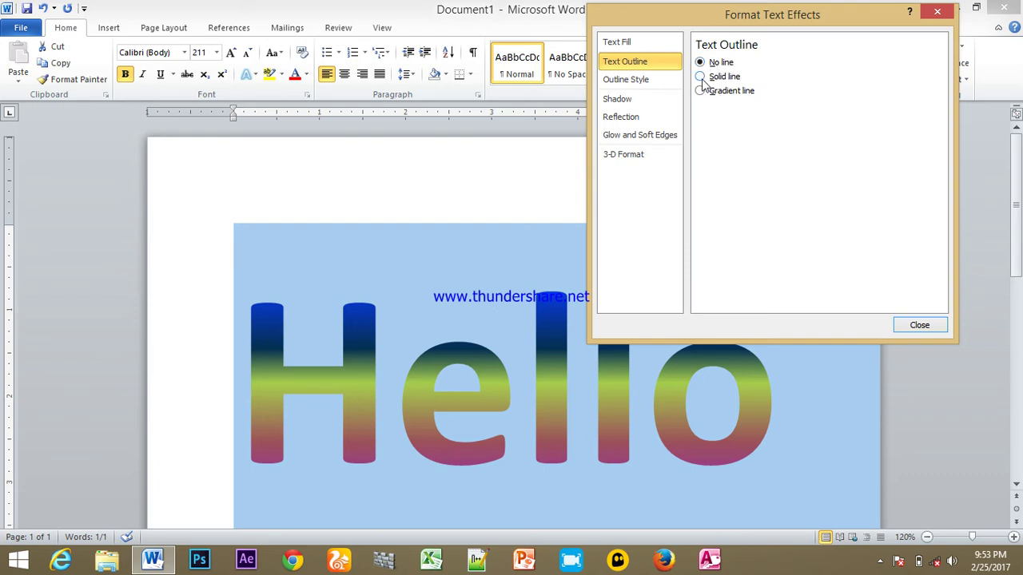
{"action": "left_click", "coordinate": [701, 78]}
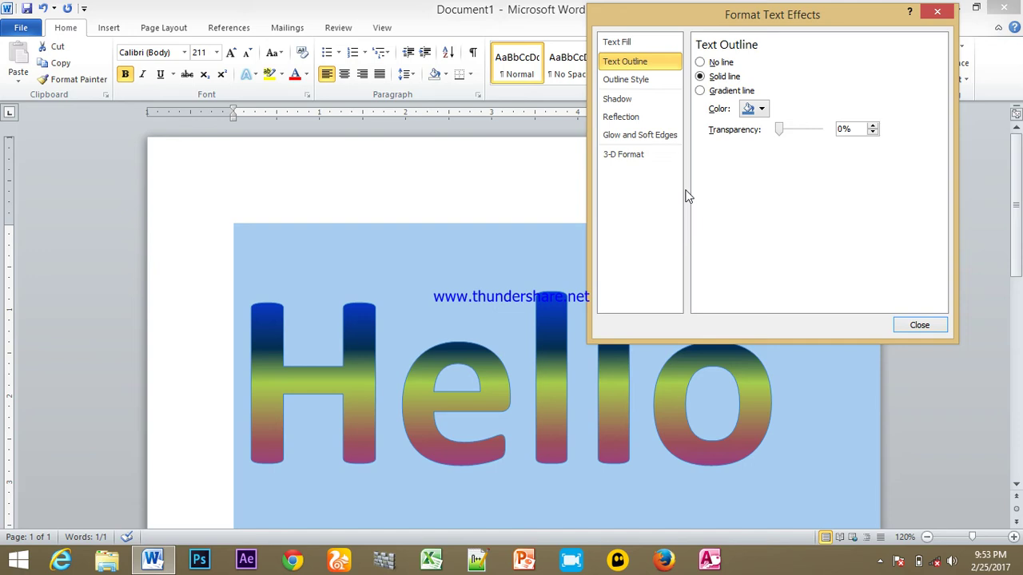
{"action": "left_click", "coordinate": [701, 90]}
{"action": "left_click", "coordinate": [701, 76]}
{"action": "left_click", "coordinate": [700, 91]}
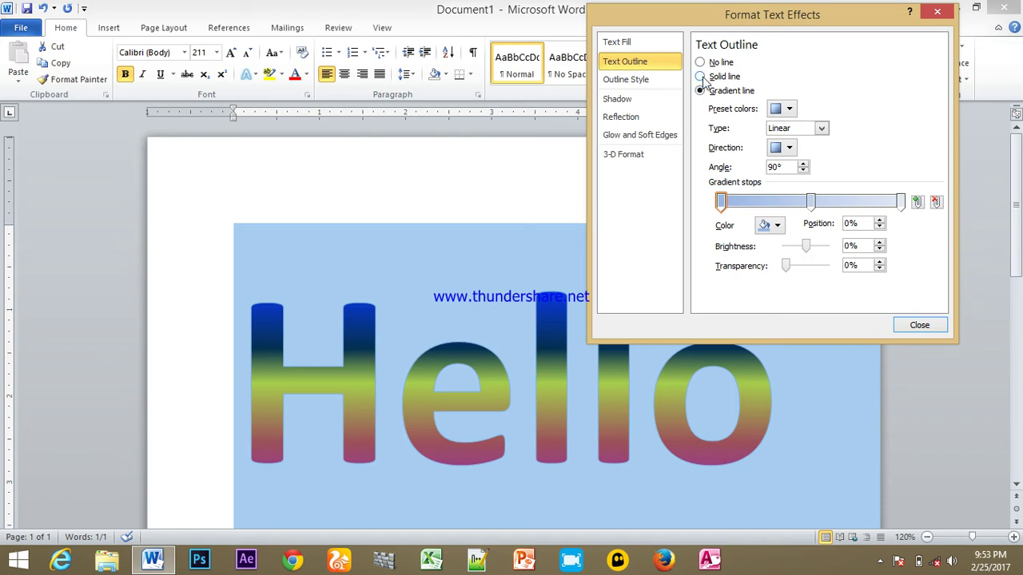
{"action": "left_click", "coordinate": [701, 77]}
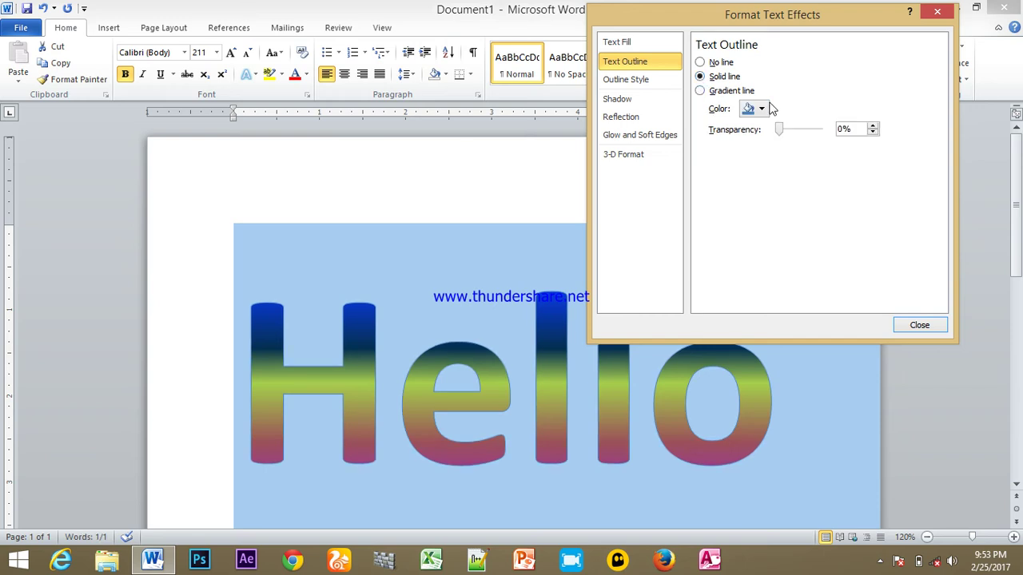
{"action": "left_click", "coordinate": [763, 109]}
{"action": "left_click", "coordinate": [756, 139]}
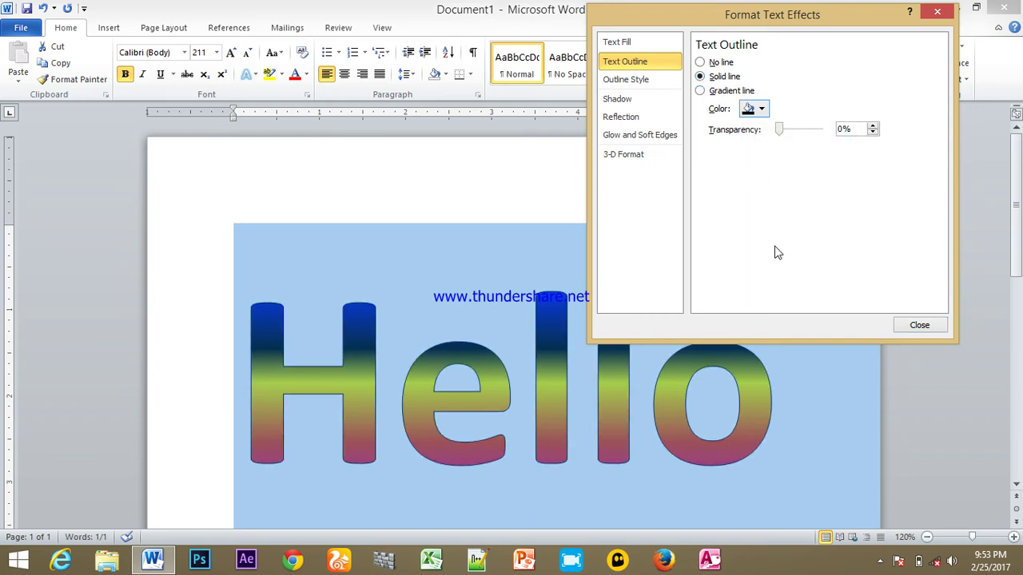
{"action": "left_click", "coordinate": [628, 85]}
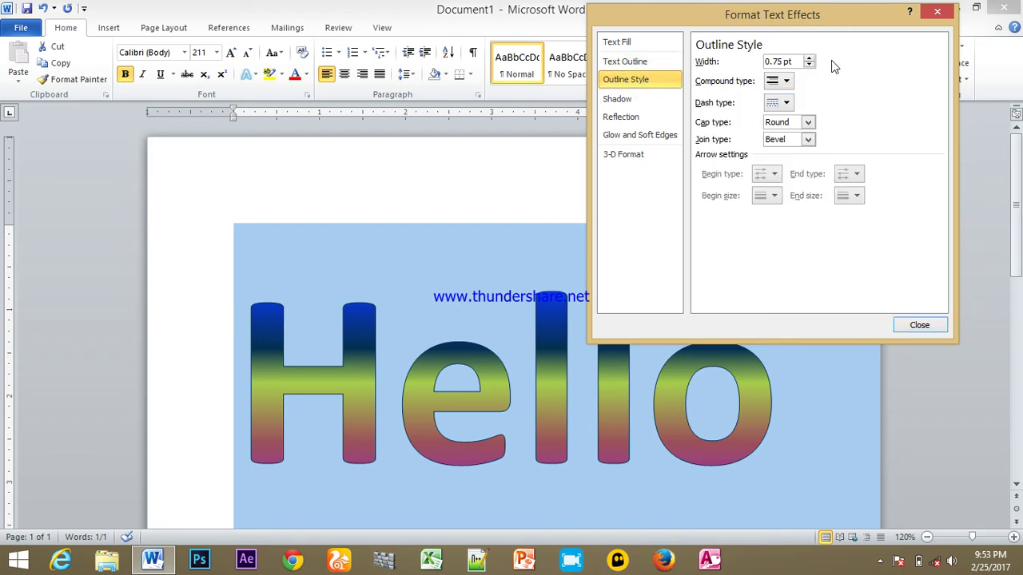
Thicken the Hello outline width to 4 pt
{"action": "left_click", "coordinate": [810, 59]}
{"action": "left_click", "coordinate": [809, 59]}
{"action": "left_click", "coordinate": [809, 59]}
{"action": "left_click", "coordinate": [809, 59]}
{"action": "left_click", "coordinate": [809, 59]}
{"action": "left_click", "coordinate": [809, 59]}
{"action": "left_click", "coordinate": [809, 59]}
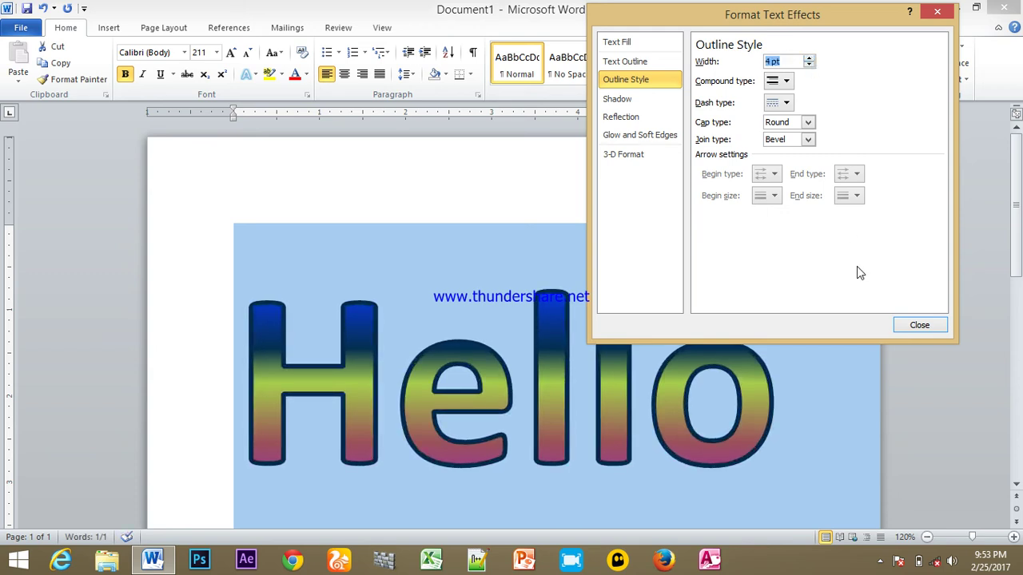
Try different compound line types on the outline, ending on a double line
{"action": "left_click", "coordinate": [788, 82]}
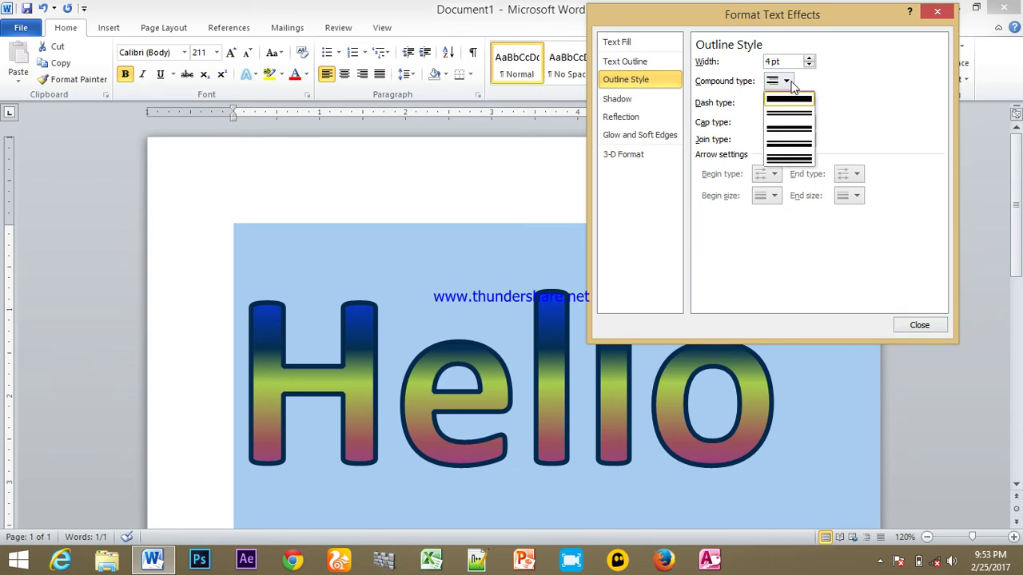
{"action": "left_click", "coordinate": [788, 147]}
{"action": "left_click", "coordinate": [788, 83]}
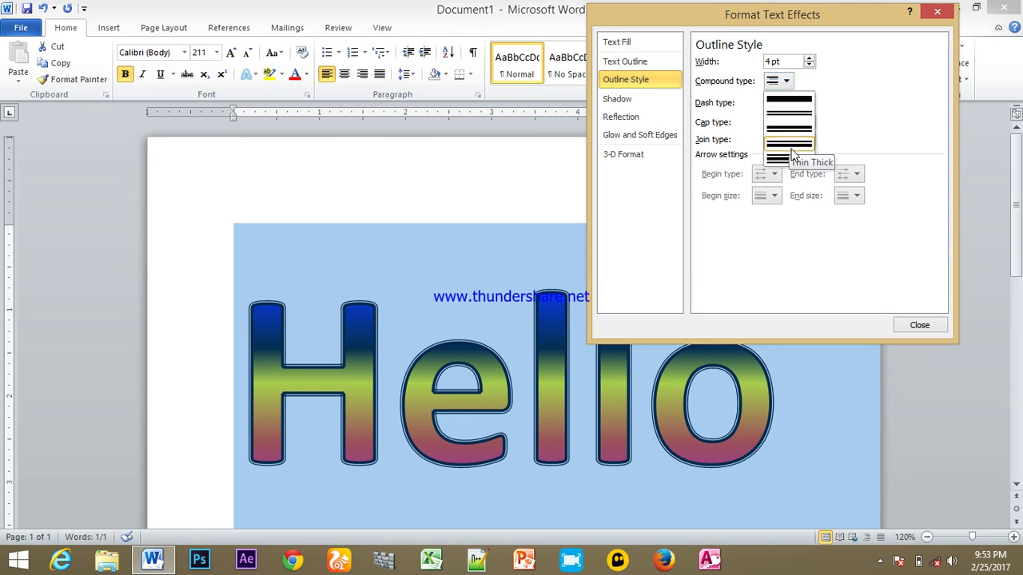
{"action": "left_click", "coordinate": [789, 100]}
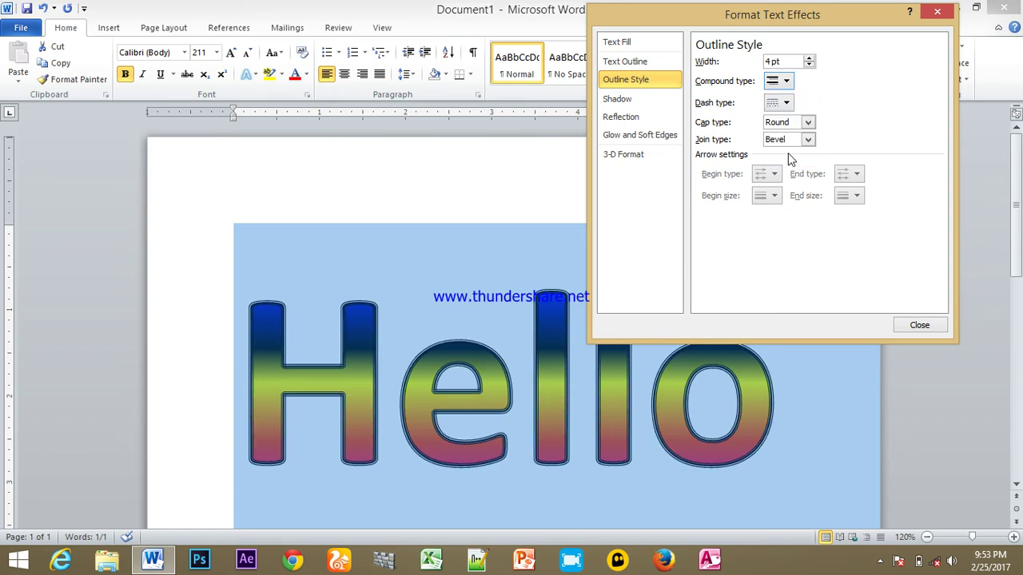
{"action": "left_click", "coordinate": [783, 82]}
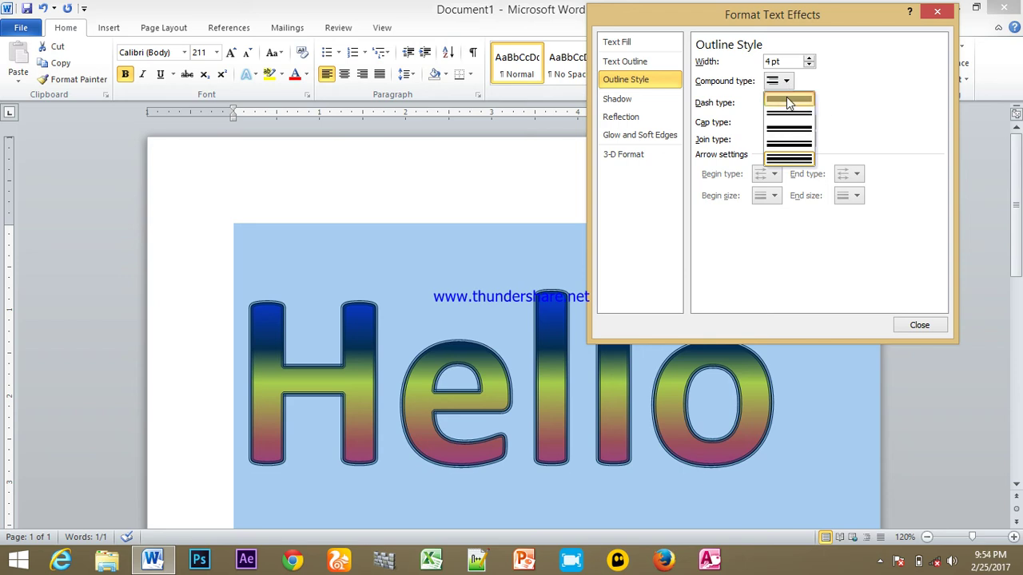
{"action": "left_click", "coordinate": [788, 99]}
{"action": "left_click", "coordinate": [783, 82]}
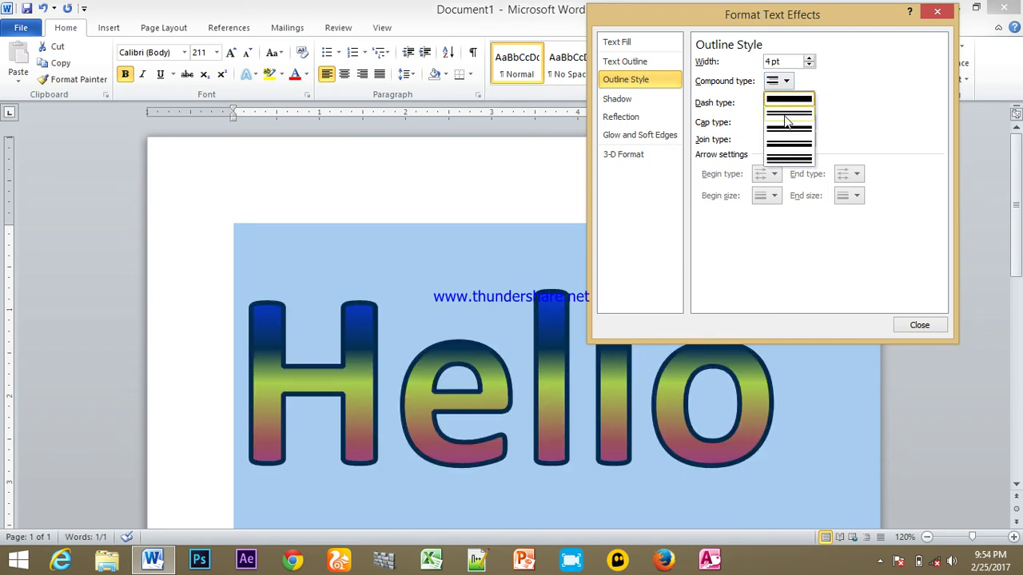
{"action": "left_click", "coordinate": [787, 128]}
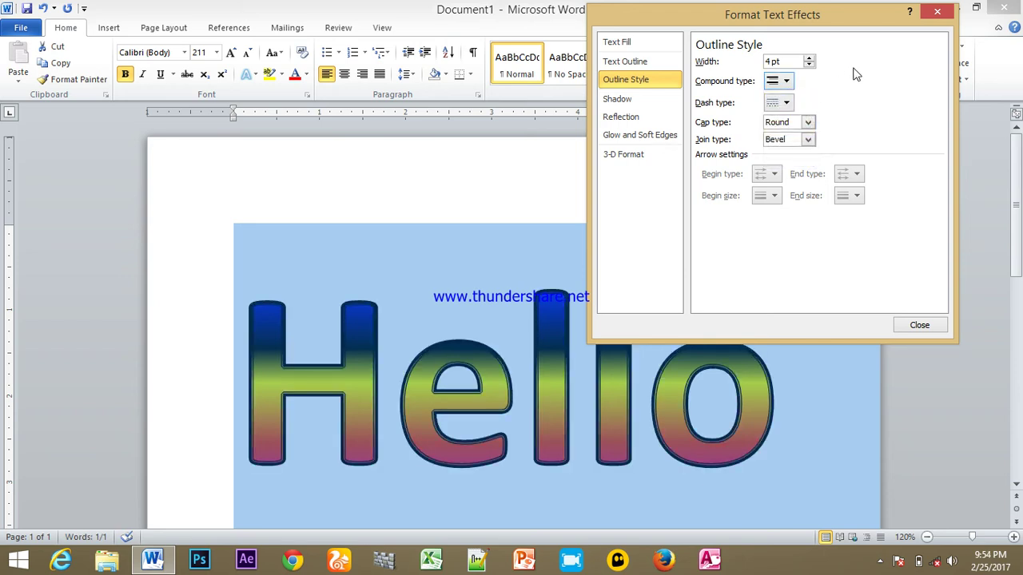
Raise the outline width to 5.75 pt and, after trying round dots and dashes, keep it solid
{"action": "left_click", "coordinate": [810, 59]}
{"action": "left_click", "coordinate": [809, 59]}
{"action": "left_click", "coordinate": [809, 58]}
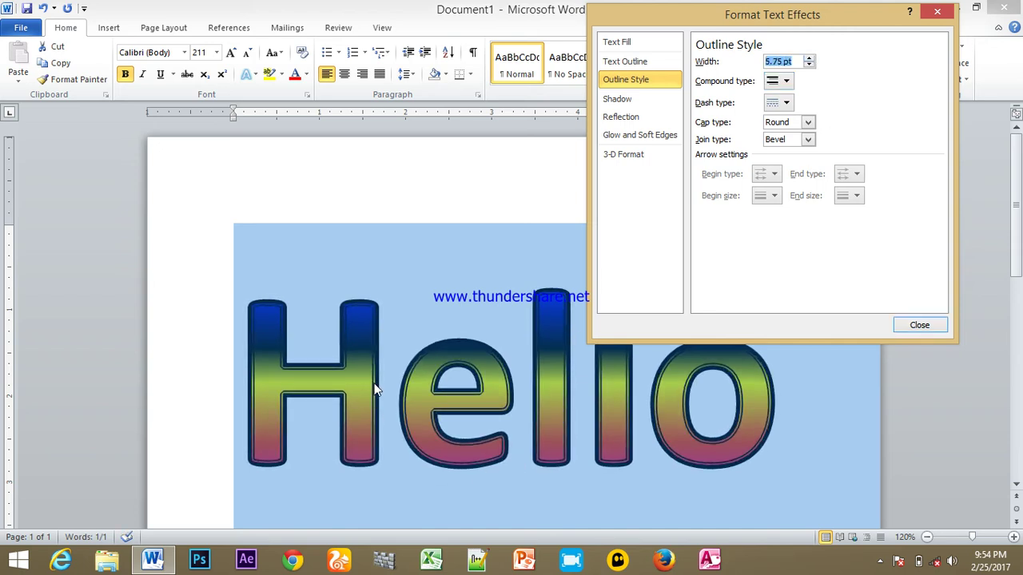
{"action": "left_click", "coordinate": [787, 104]}
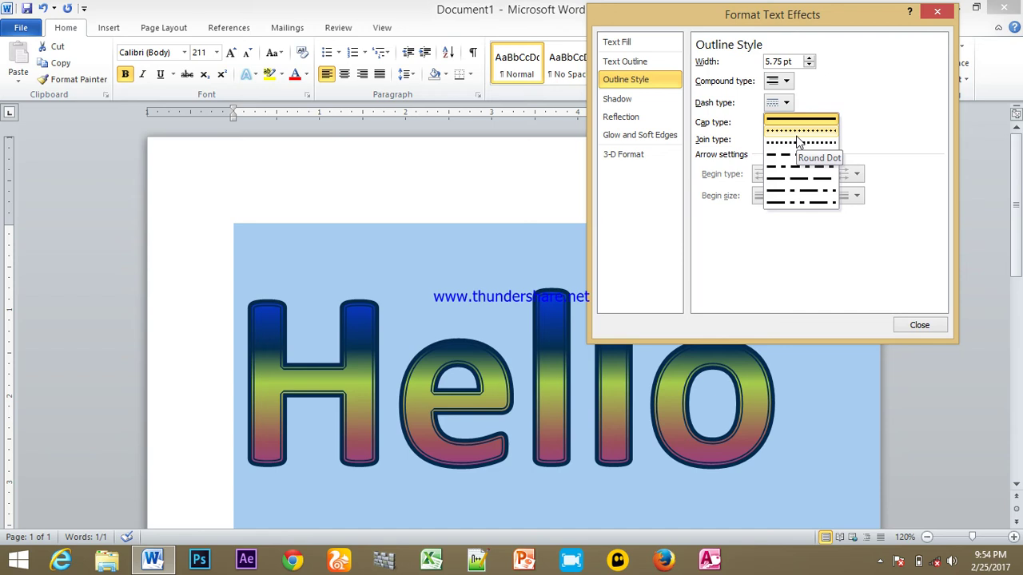
{"action": "left_click", "coordinate": [796, 136]}
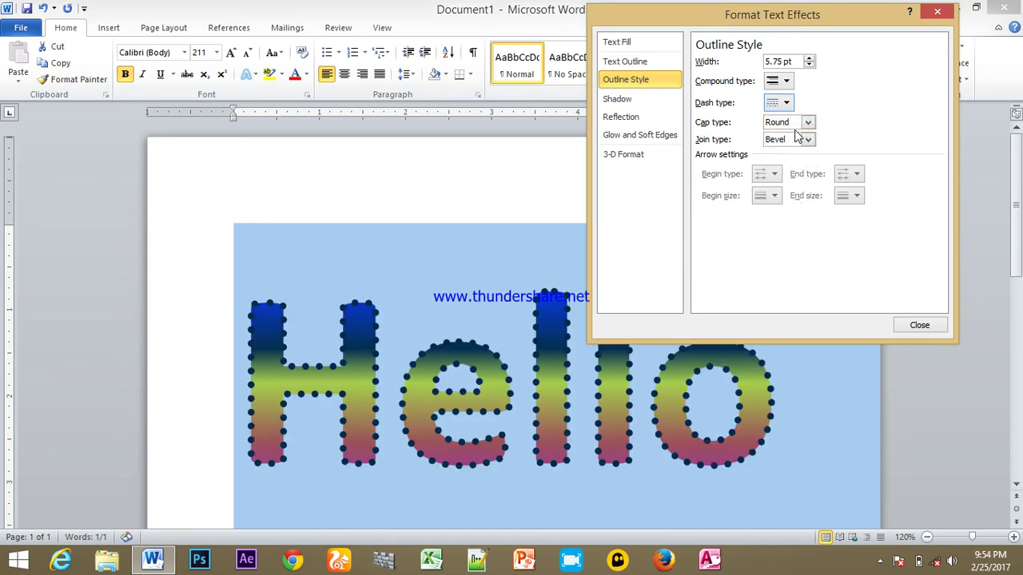
{"action": "left_click", "coordinate": [788, 104]}
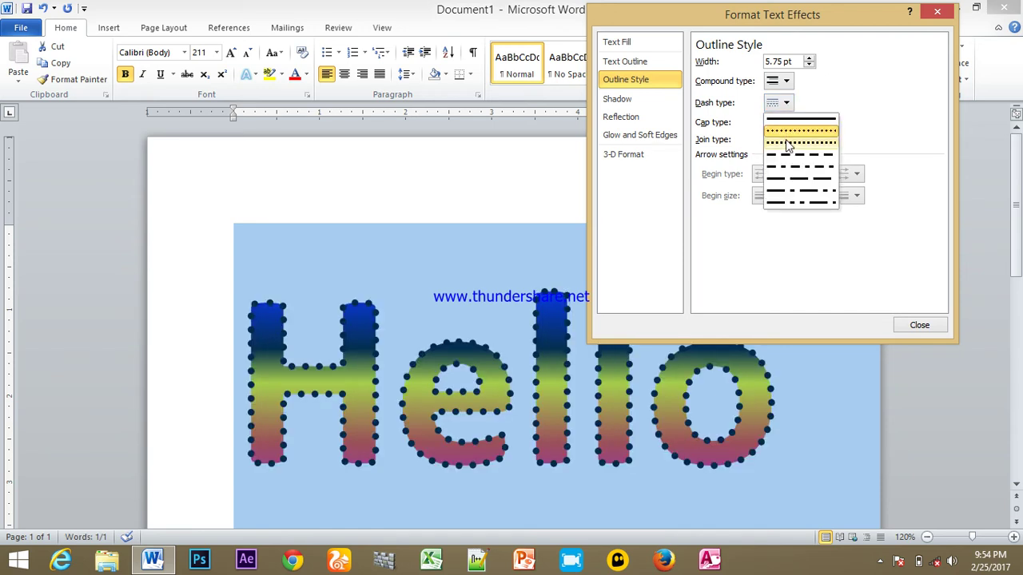
{"action": "left_click", "coordinate": [787, 182]}
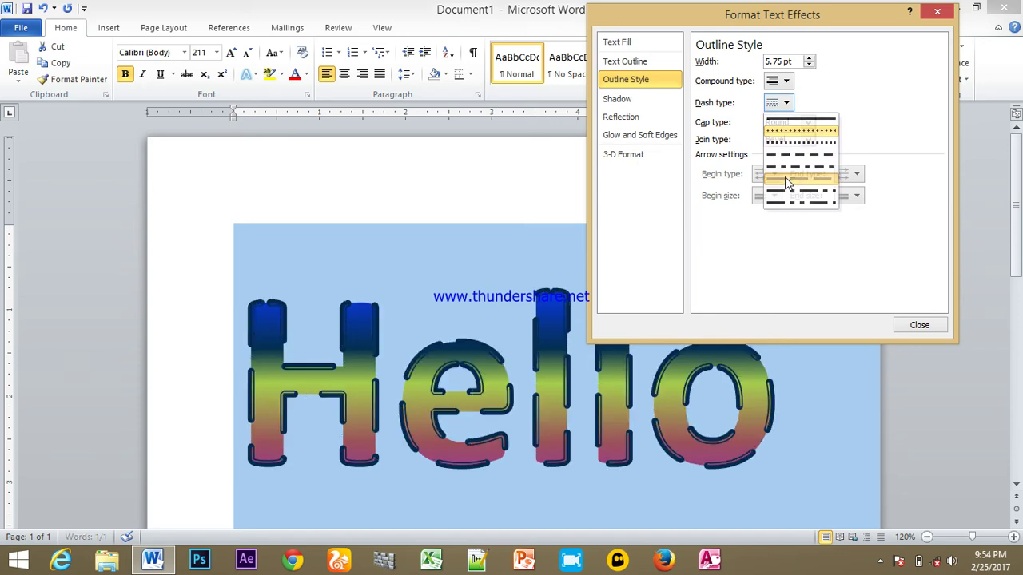
{"action": "left_click", "coordinate": [788, 103]}
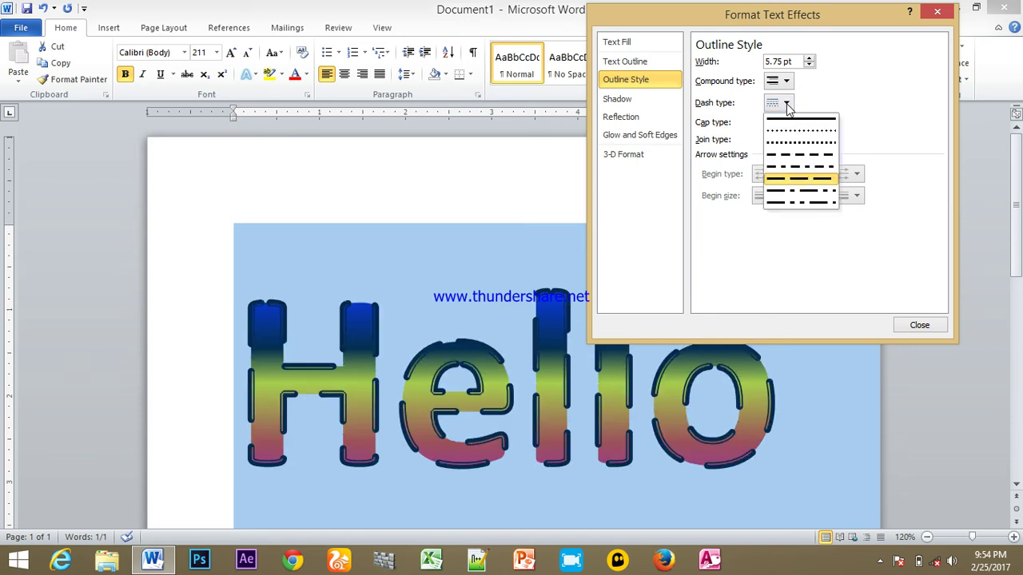
{"action": "left_click", "coordinate": [788, 134]}
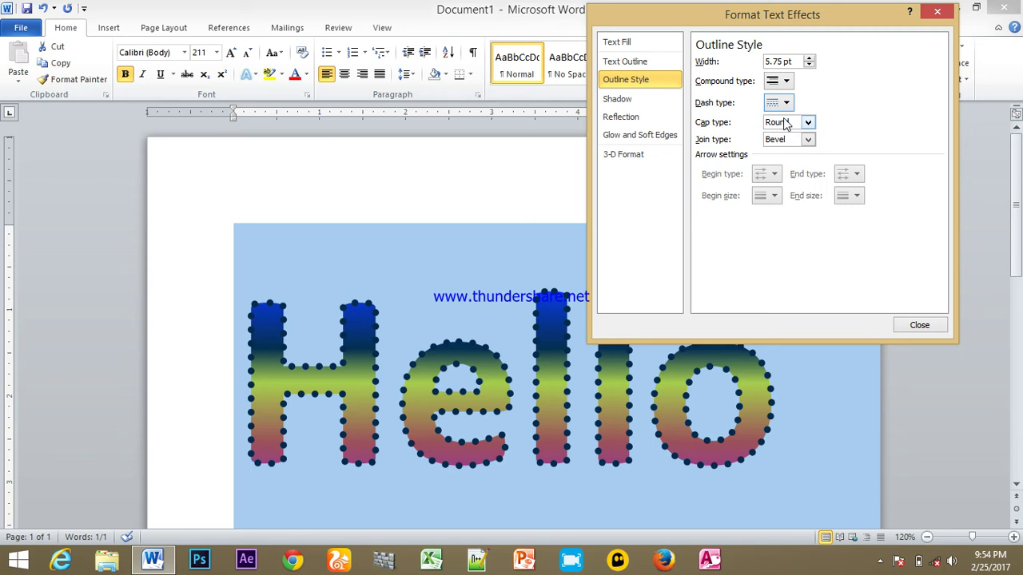
{"action": "left_click", "coordinate": [786, 103]}
{"action": "left_click", "coordinate": [787, 117]}
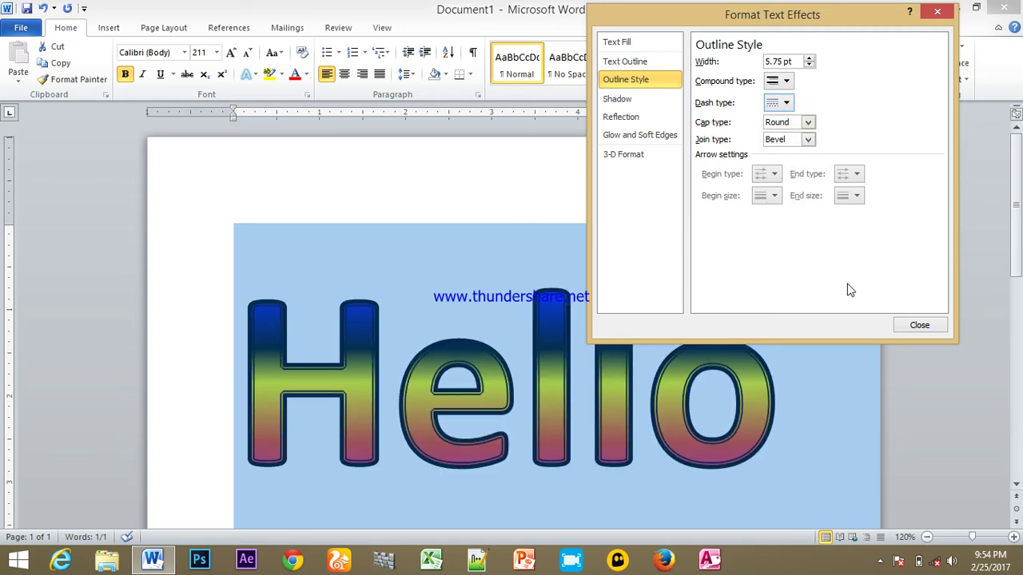
Set the outline cap type to Flat and the join type to Bevel
{"action": "left_click", "coordinate": [812, 121]}
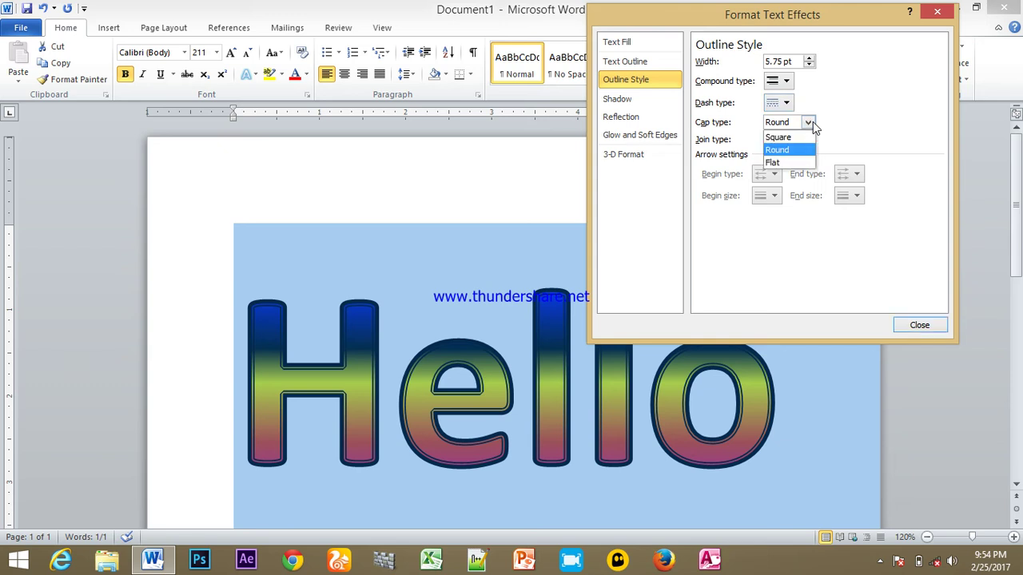
{"action": "left_click", "coordinate": [807, 133]}
{"action": "left_click", "coordinate": [808, 123]}
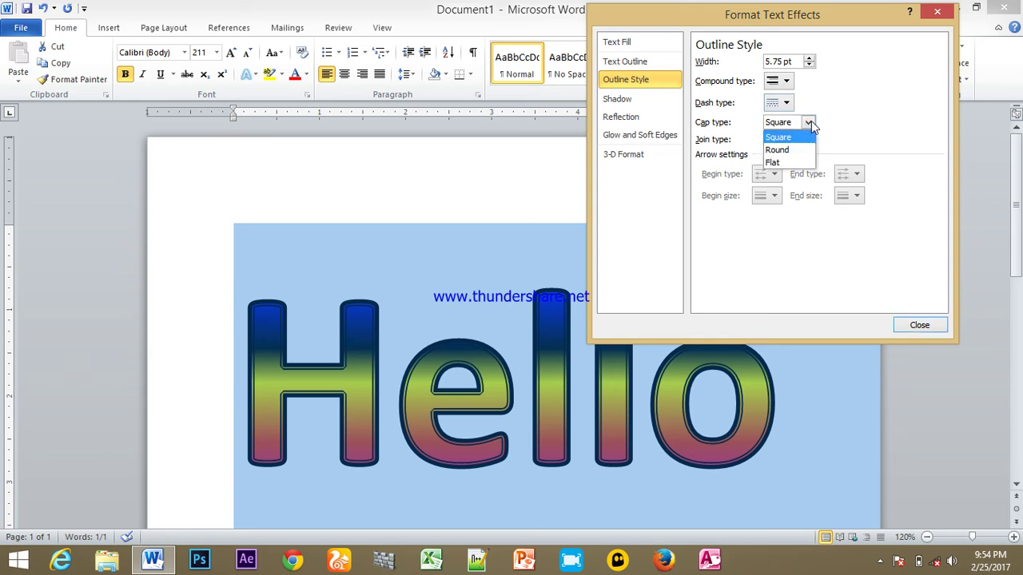
{"action": "left_click", "coordinate": [784, 163]}
{"action": "left_click", "coordinate": [807, 141]}
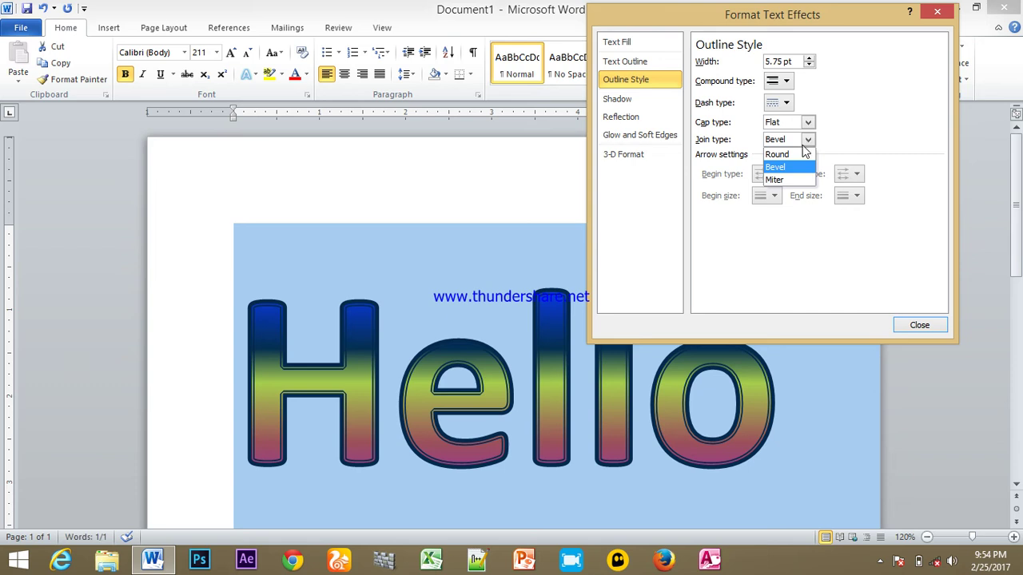
{"action": "left_click", "coordinate": [803, 151]}
{"action": "left_click", "coordinate": [808, 141]}
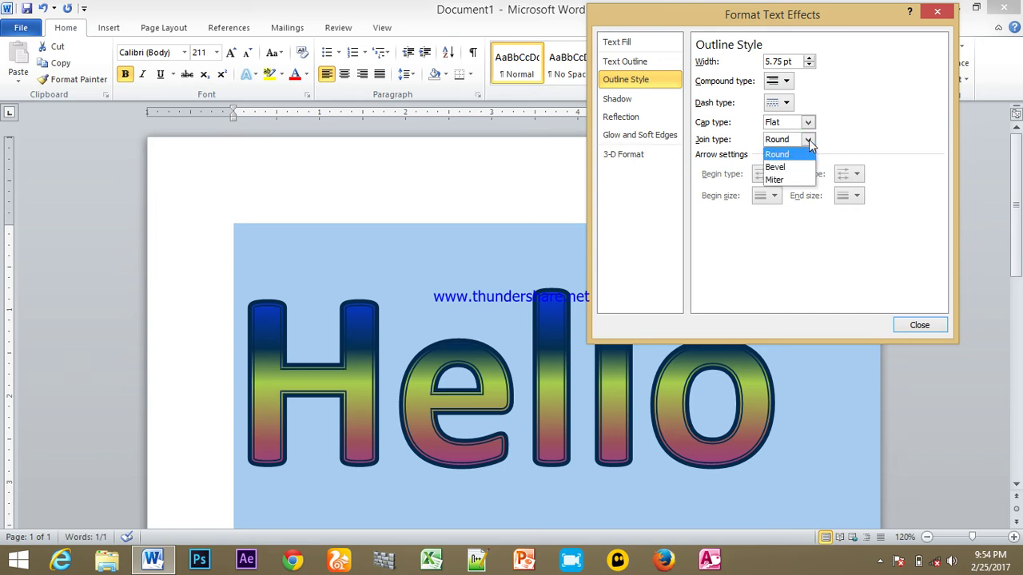
{"action": "left_click", "coordinate": [787, 168]}
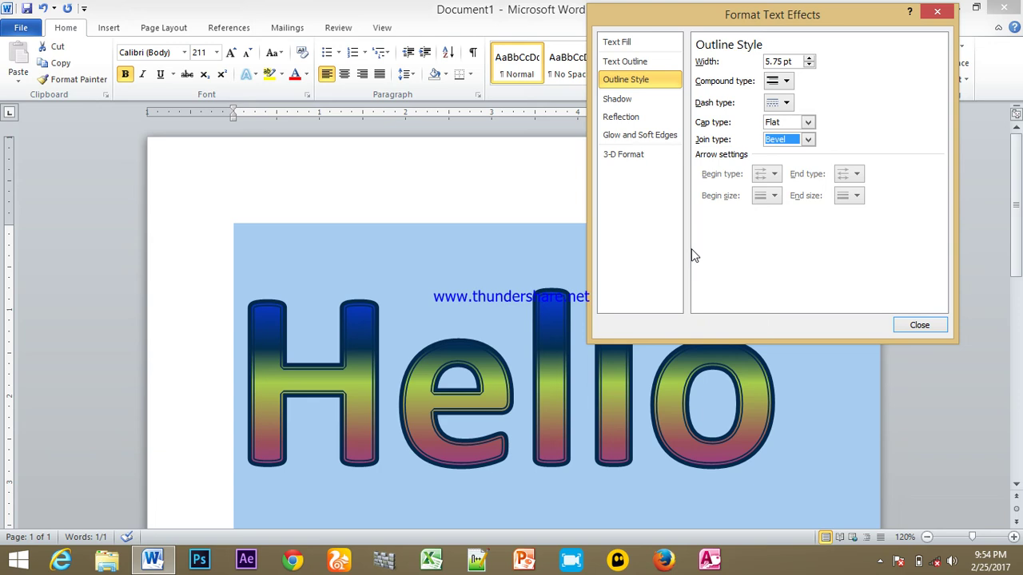
Apply a shadow preset to Hello with 0 pt blur and 30 pt distance at 90°
{"action": "left_click", "coordinate": [625, 107]}
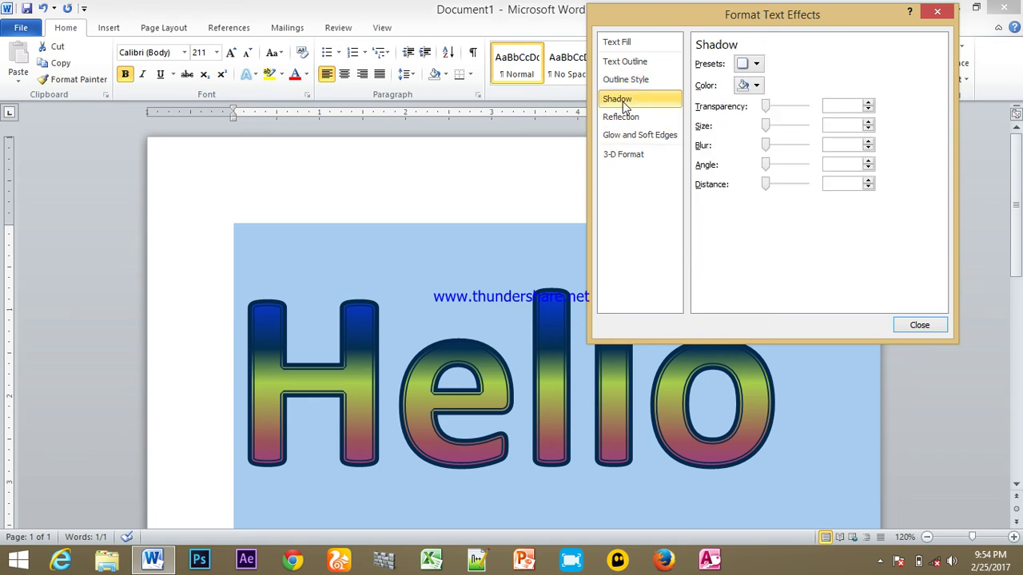
{"action": "left_click", "coordinate": [756, 64]}
{"action": "left_click", "coordinate": [758, 69]}
{"action": "mouse_move", "coordinate": [765, 106]}
{"action": "left_mouse_down"}
{"action": "mouse_move", "coordinate": [828, 110]}
{"action": "mouse_move", "coordinate": [765, 107]}
{"action": "left_mouse_up"}
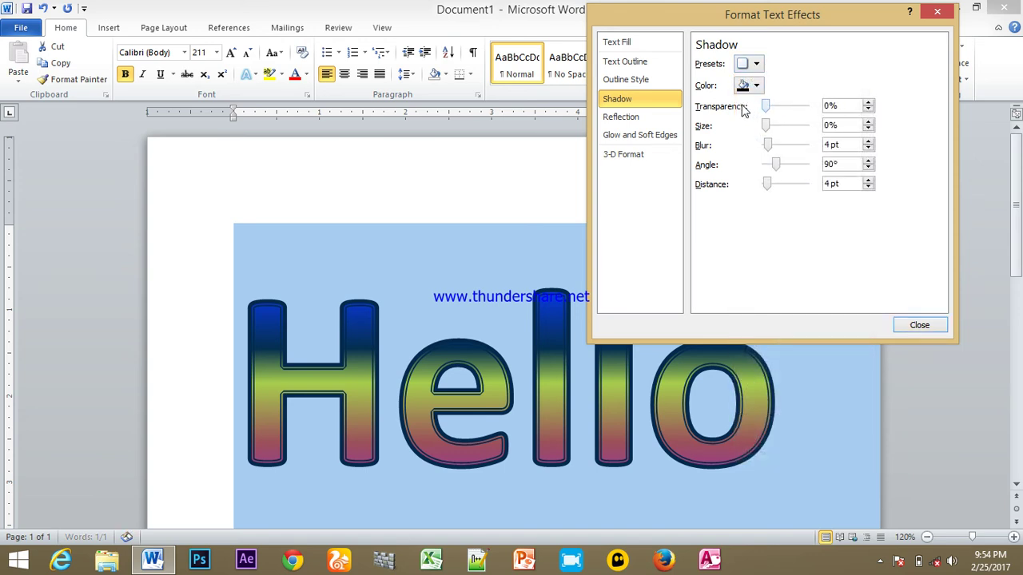
{"action": "mouse_move", "coordinate": [767, 145]}
{"action": "left_mouse_down"}
{"action": "mouse_move", "coordinate": [806, 145]}
{"action": "mouse_move", "coordinate": [792, 146]}
{"action": "left_mouse_up"}
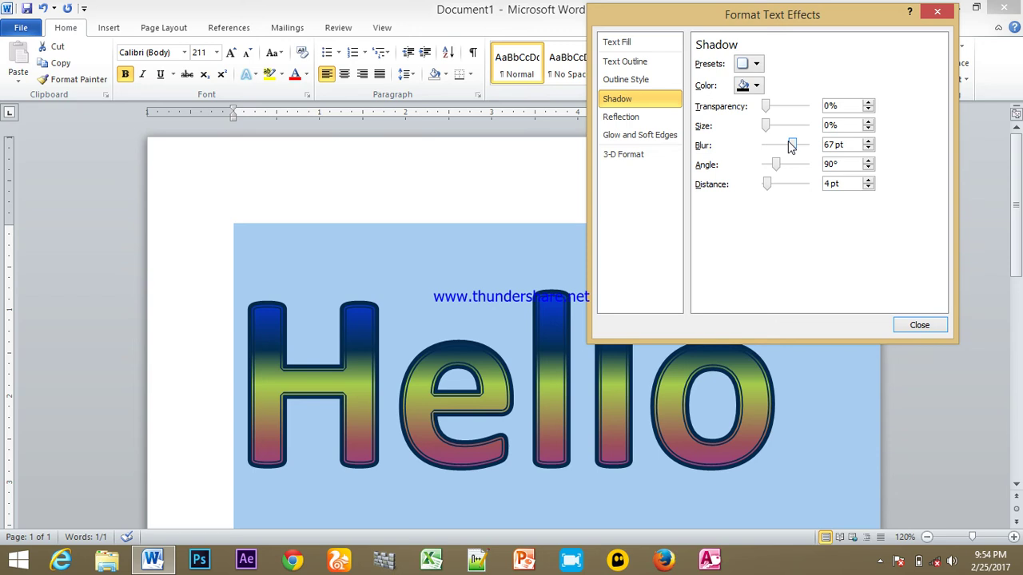
{"action": "left_click_drag", "start_coordinate": [792, 145], "coordinate": [766, 145]}
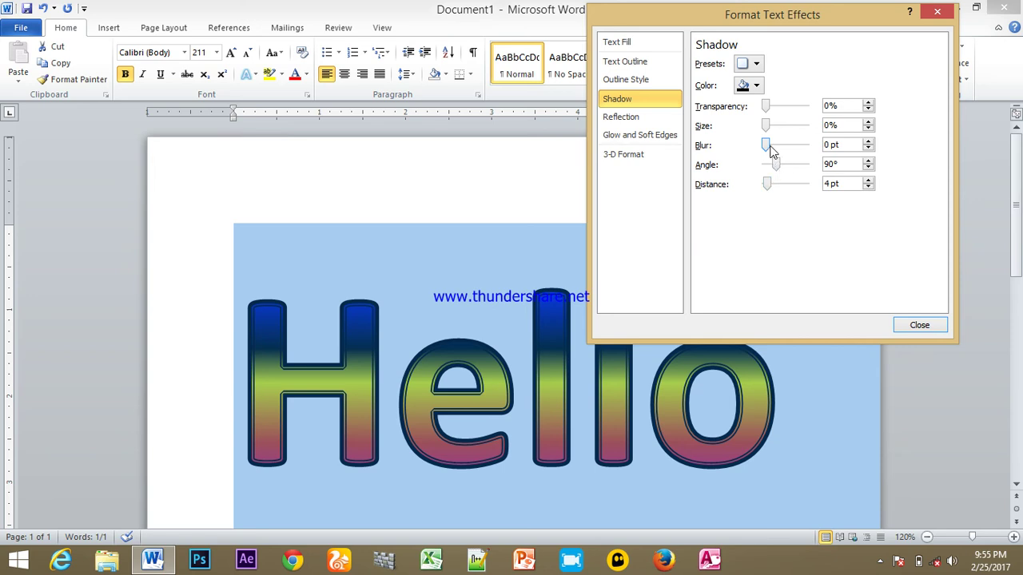
{"action": "mouse_move", "coordinate": [767, 148]}
{"action": "left_mouse_down"}
{"action": "mouse_move", "coordinate": [797, 147]}
{"action": "mouse_move", "coordinate": [765, 152]}
{"action": "mouse_move", "coordinate": [771, 182]}
{"action": "left_mouse_up"}
Add a reflection to Hello and enlarge it to 37% size with 3 pt distance and 42 pt blur
{"action": "left_click", "coordinate": [644, 118]}
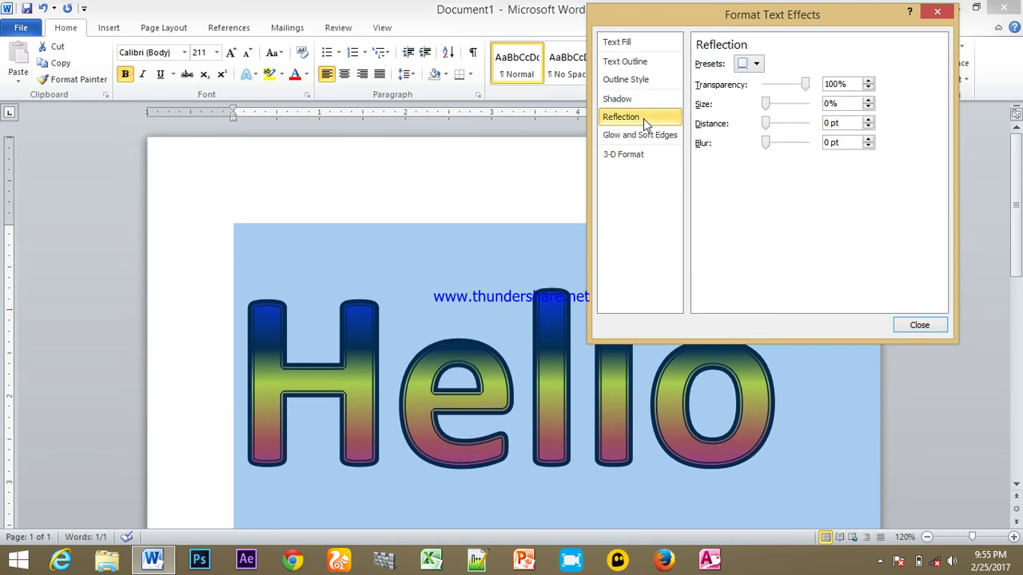
{"action": "mouse_move", "coordinate": [764, 104]}
{"action": "left_mouse_down"}
{"action": "mouse_move", "coordinate": [806, 105]}
{"action": "mouse_move", "coordinate": [780, 104]}
{"action": "mouse_move", "coordinate": [788, 124]}
{"action": "mouse_move", "coordinate": [766, 126]}
{"action": "mouse_move", "coordinate": [799, 143]}
{"action": "mouse_move", "coordinate": [781, 145]}
{"action": "left_mouse_up"}
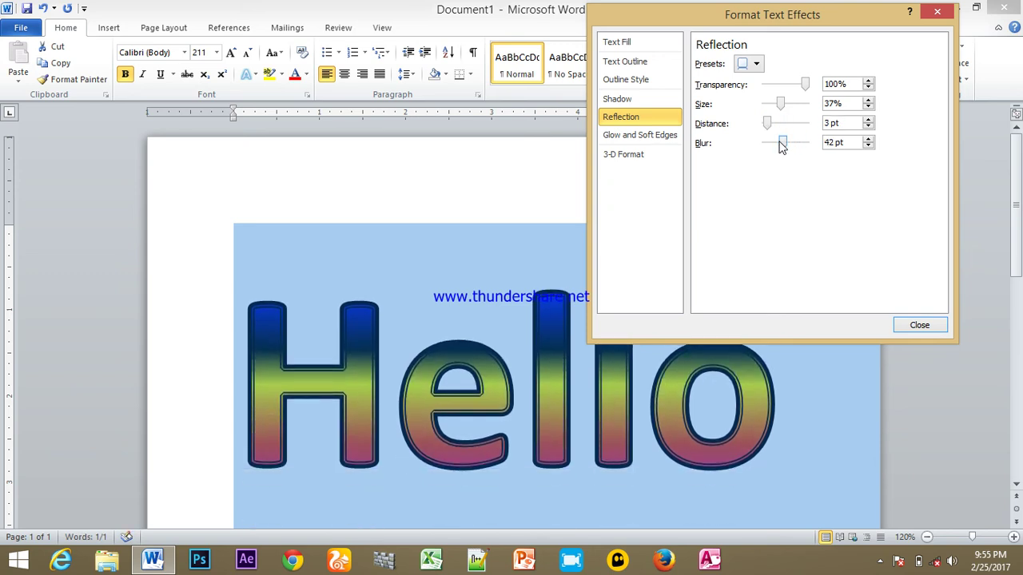
Test a 2 pt glow on Hello, return Glow Size to 0 pt, and go to 3-D Format
{"action": "left_click", "coordinate": [646, 137]}
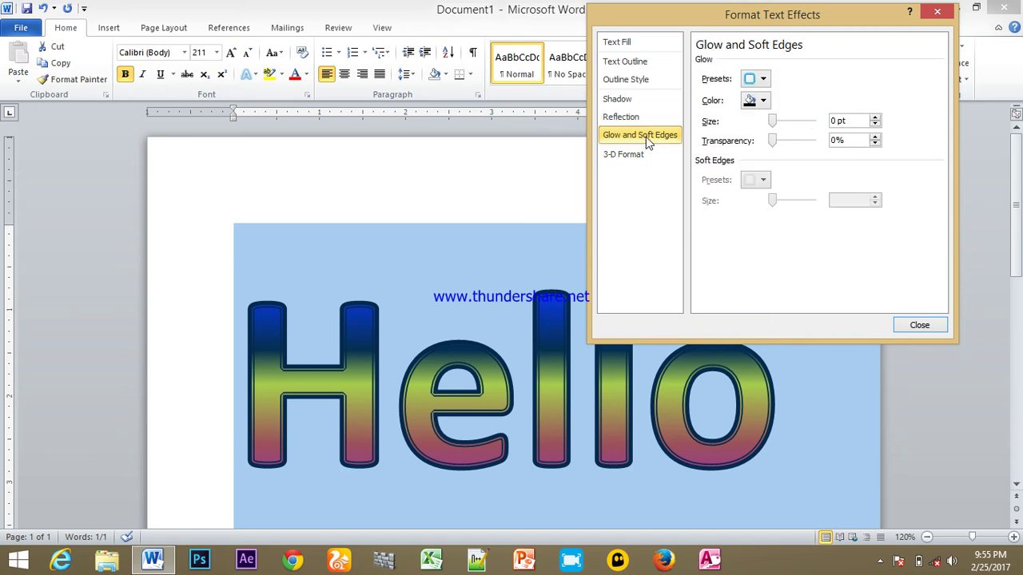
{"action": "mouse_move", "coordinate": [795, 124]}
{"action": "left_mouse_down"}
{"action": "mouse_move", "coordinate": [808, 121]}
{"action": "mouse_move", "coordinate": [772, 121]}
{"action": "left_mouse_up"}
{"action": "left_click", "coordinate": [778, 121]}
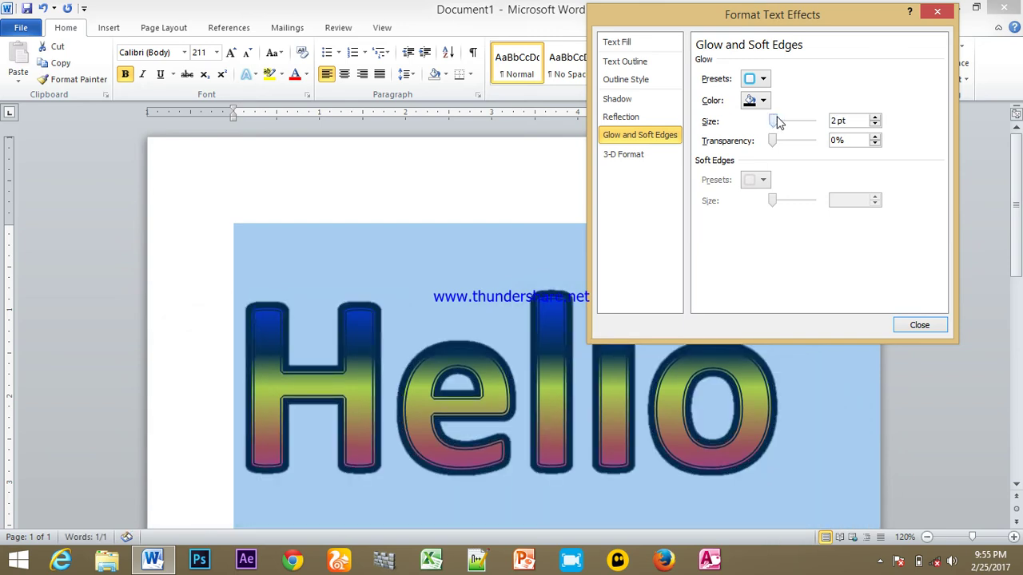
{"action": "mouse_move", "coordinate": [779, 121]}
{"action": "left_mouse_down"}
{"action": "mouse_move", "coordinate": [795, 144]}
{"action": "mouse_move", "coordinate": [838, 141]}
{"action": "mouse_move", "coordinate": [751, 134]}
{"action": "left_mouse_up"}
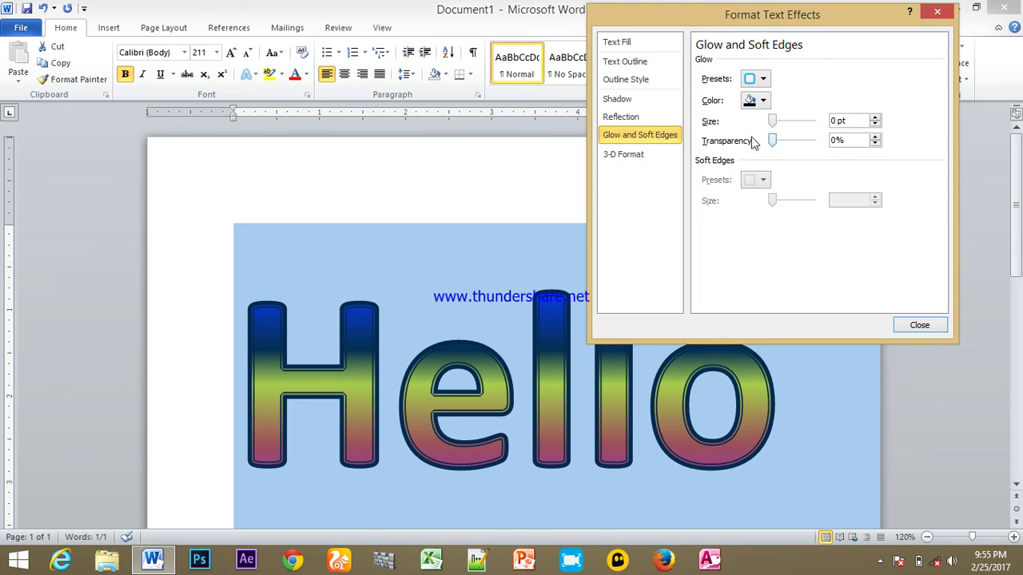
{"action": "left_click", "coordinate": [625, 158]}
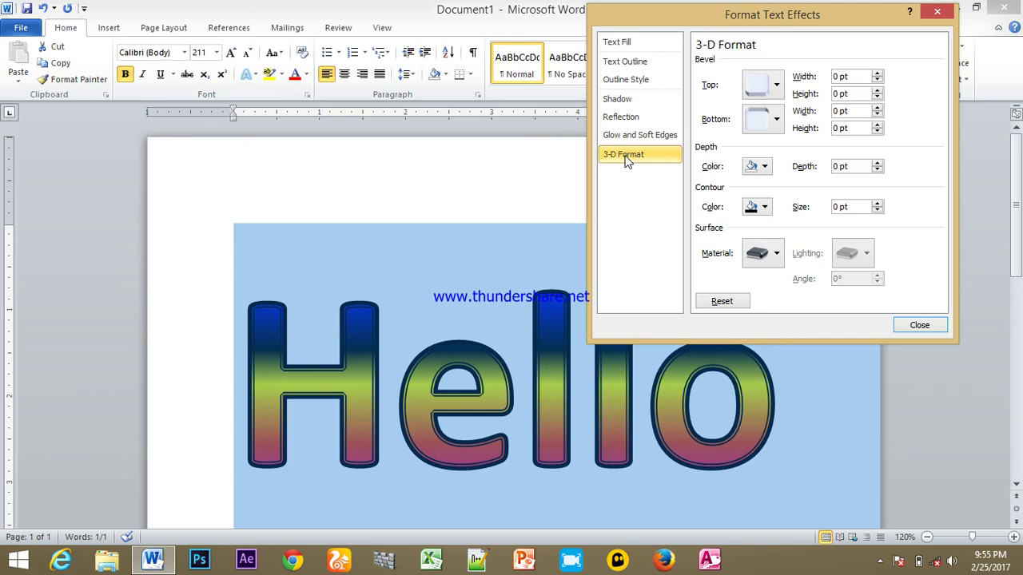
Remove the top bevel and give the bottom a Relaxed Inset 3 pt bevel
{"action": "left_click", "coordinate": [777, 87]}
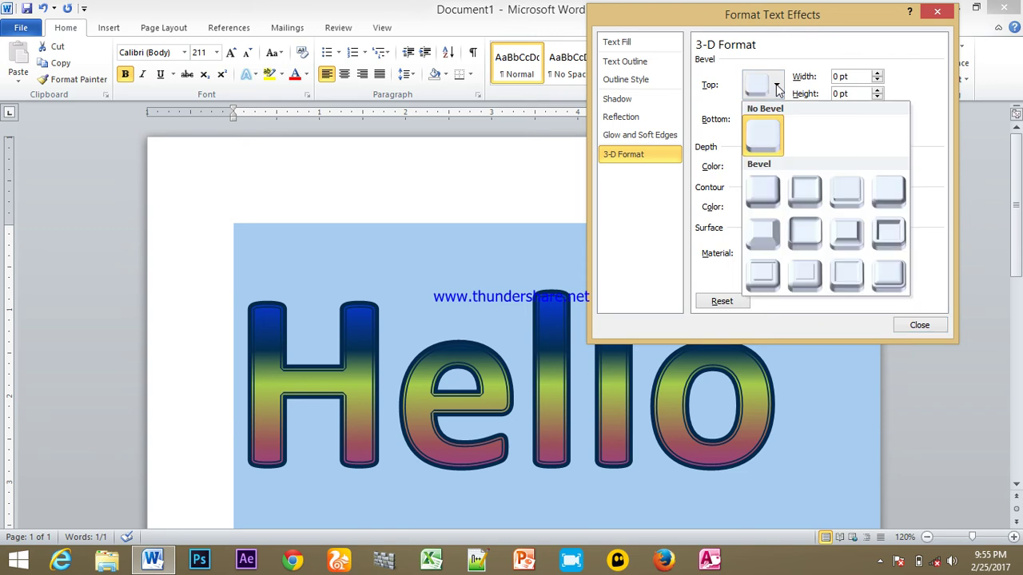
{"action": "left_click", "coordinate": [806, 192]}
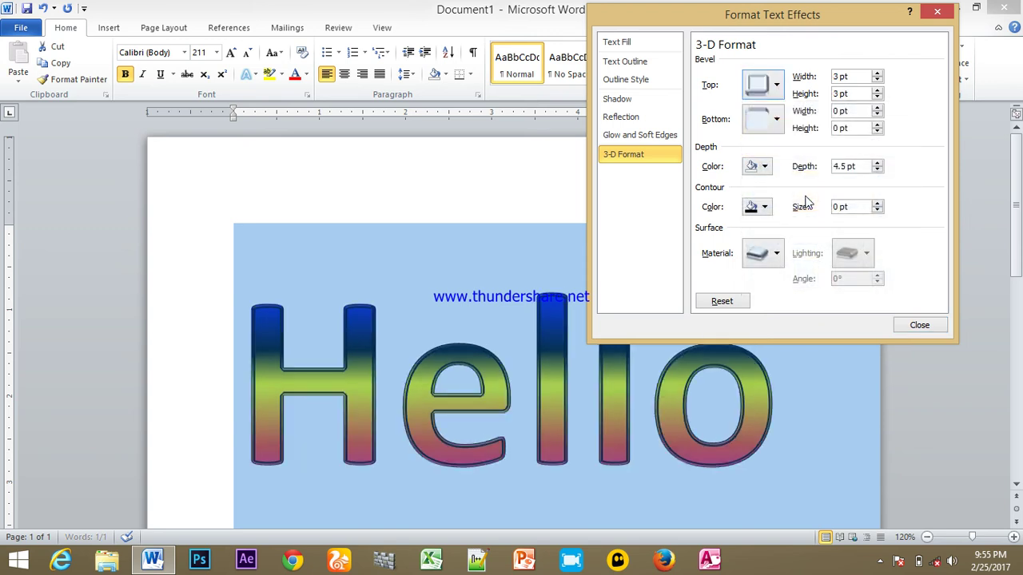
{"action": "left_click", "coordinate": [767, 87]}
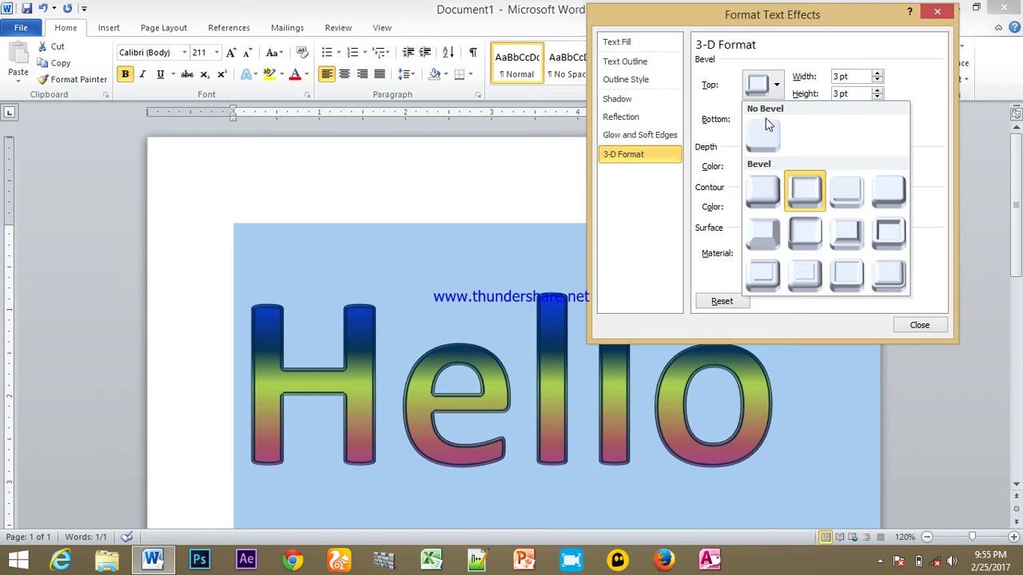
{"action": "left_click", "coordinate": [767, 132]}
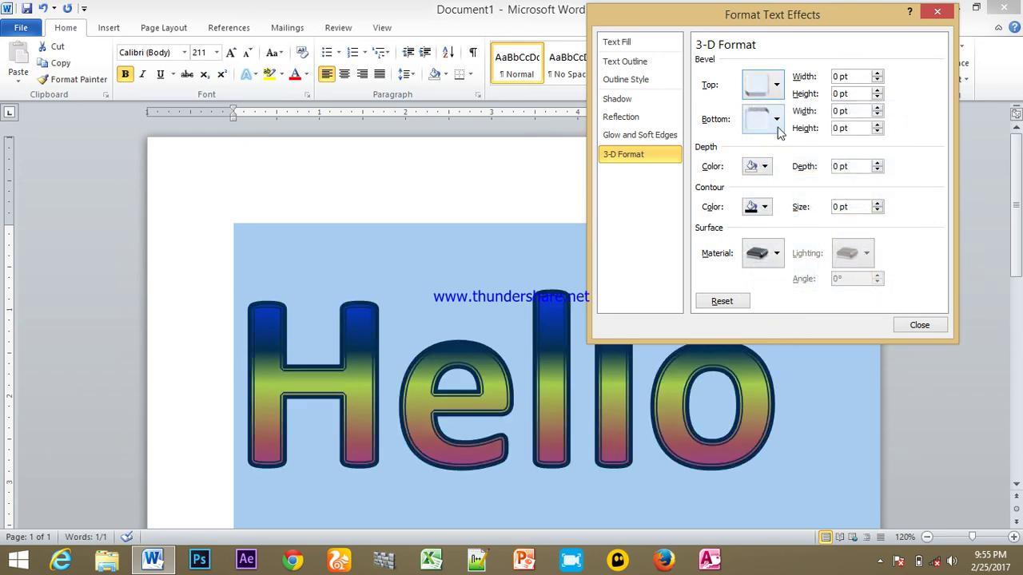
{"action": "left_click", "coordinate": [777, 126]}
{"action": "left_click", "coordinate": [806, 229]}
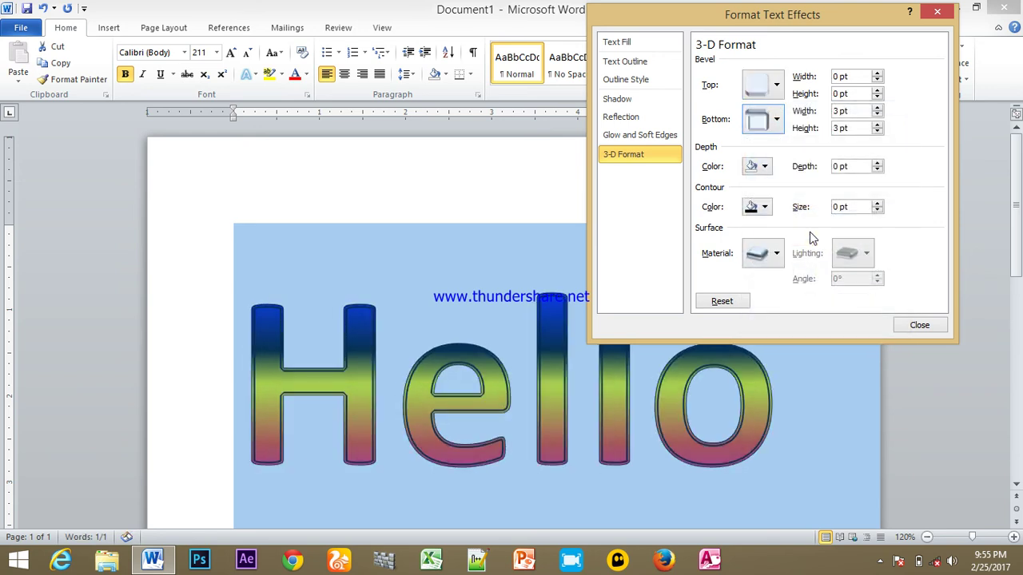
Try Wireframe, then choose the dark Standard surface material and reapply a top bevel
{"action": "left_click", "coordinate": [776, 254]}
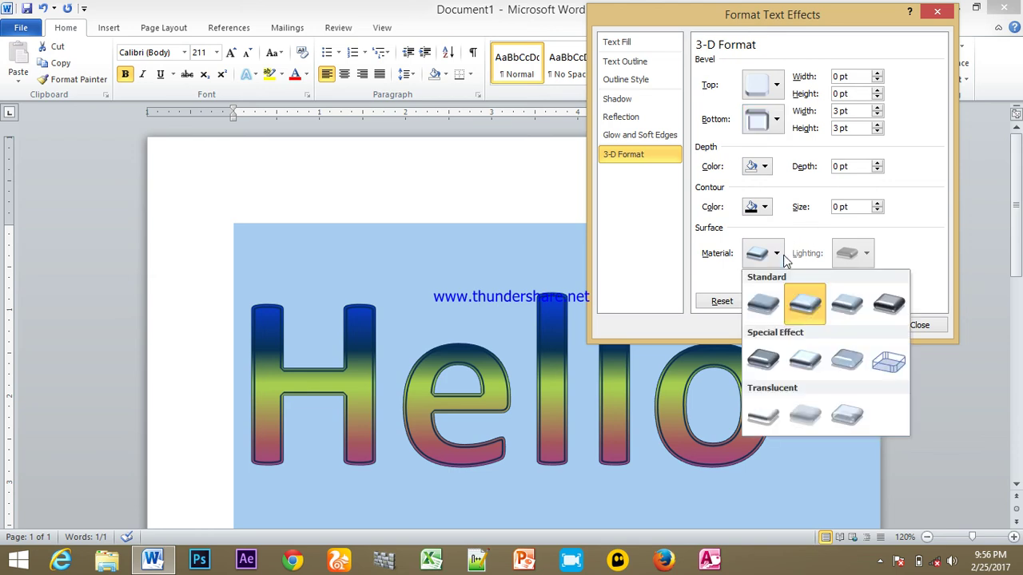
{"action": "left_click", "coordinate": [889, 362]}
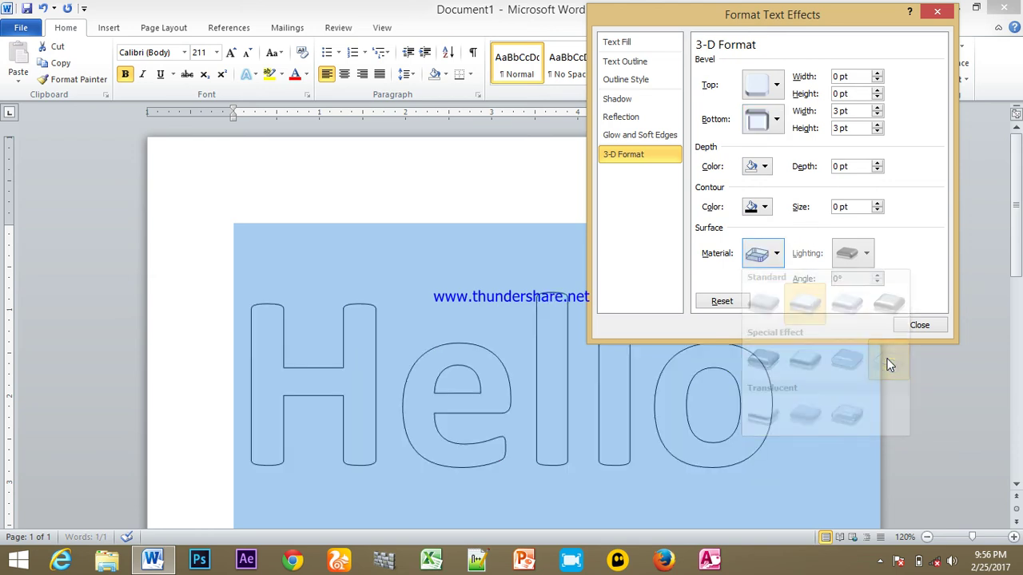
{"action": "left_click", "coordinate": [776, 254]}
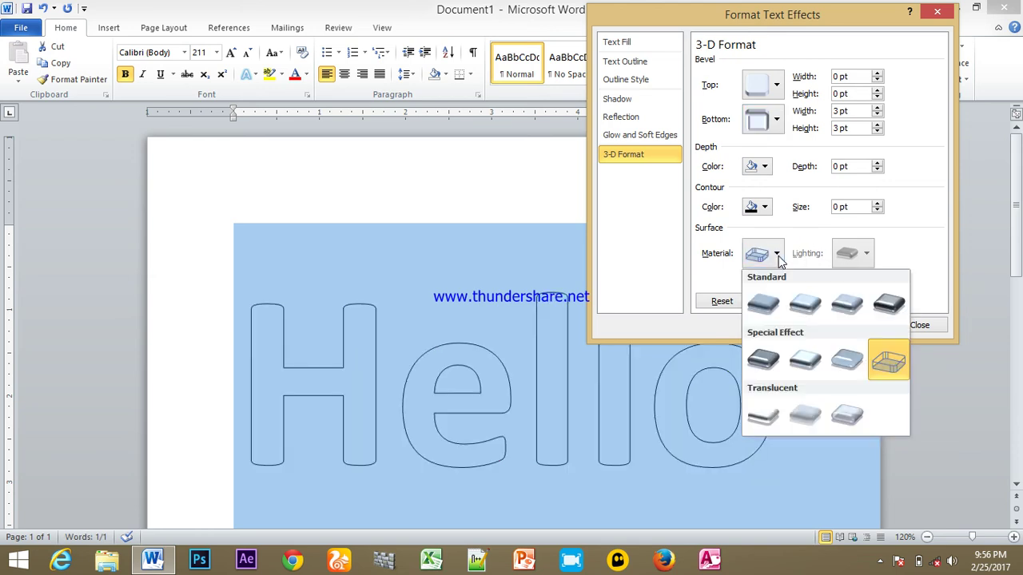
{"action": "left_click", "coordinate": [886, 303]}
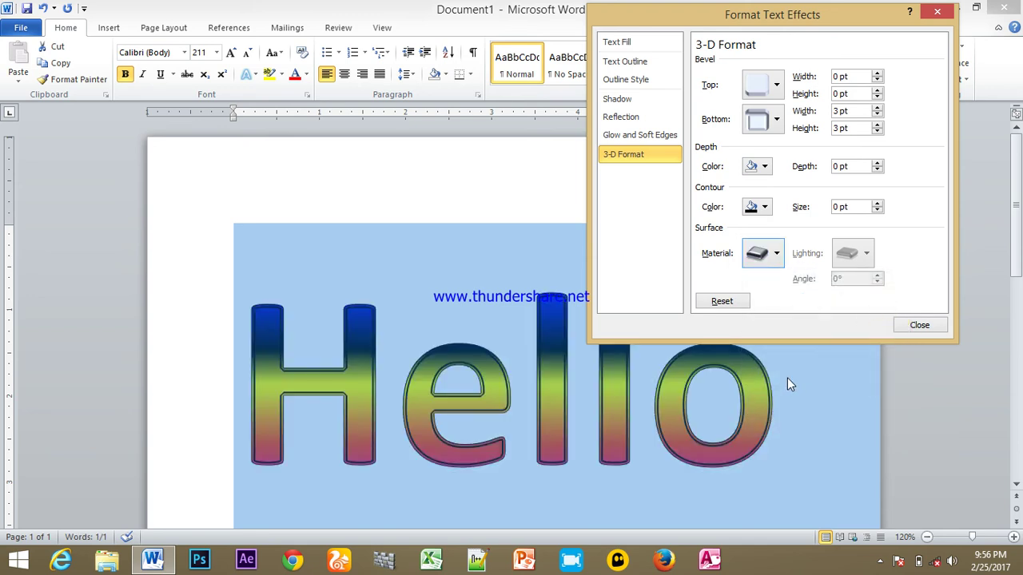
{"action": "left_click", "coordinate": [775, 85]}
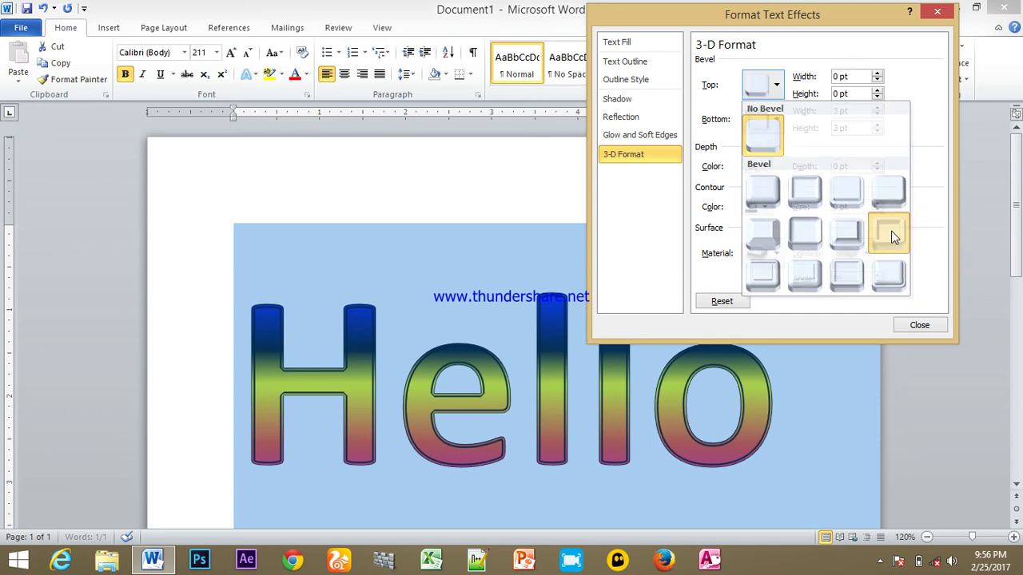
{"action": "left_click", "coordinate": [891, 231]}
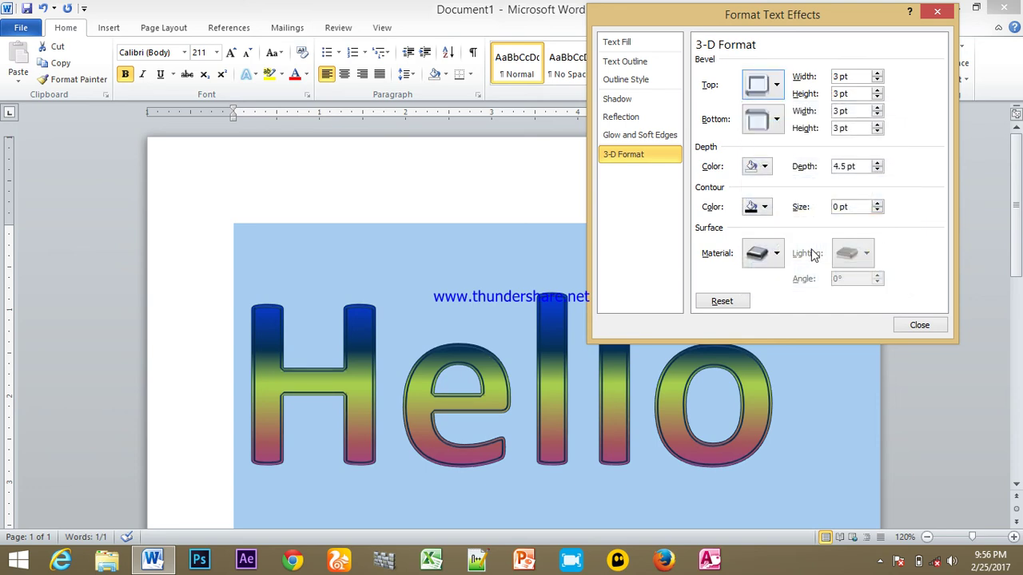
Raise the Hello outline width to 10.25 pt in Outline Style
{"action": "left_click", "coordinate": [629, 81]}
{"action": "left_click", "coordinate": [808, 59]}
{"action": "left_click", "coordinate": [808, 59]}
{"action": "left_click", "coordinate": [807, 58]}
{"action": "left_click", "coordinate": [808, 58]}
{"action": "left_click", "coordinate": [808, 58]}
{"action": "left_click", "coordinate": [808, 58]}
{"action": "left_click", "coordinate": [808, 59]}
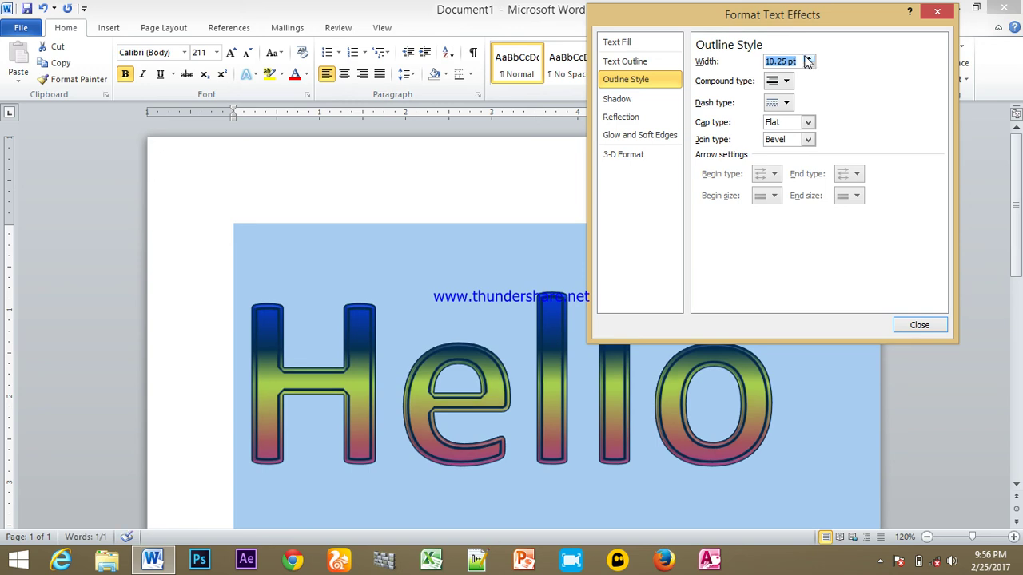
Set the outline Cap type to Square and the Join type to Bevel
{"action": "left_click", "coordinate": [808, 122]}
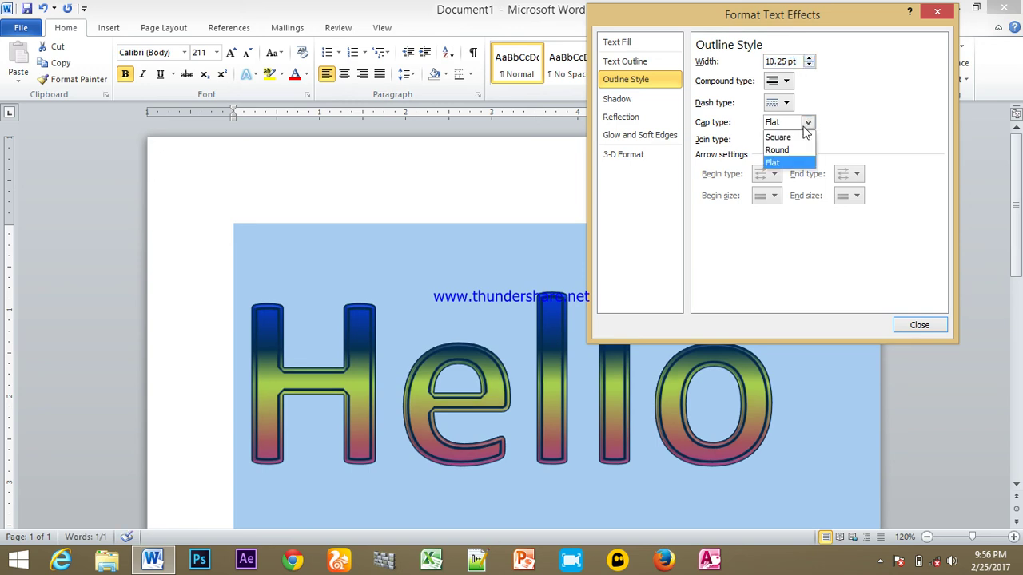
{"action": "left_click", "coordinate": [785, 152]}
{"action": "left_click", "coordinate": [805, 122]}
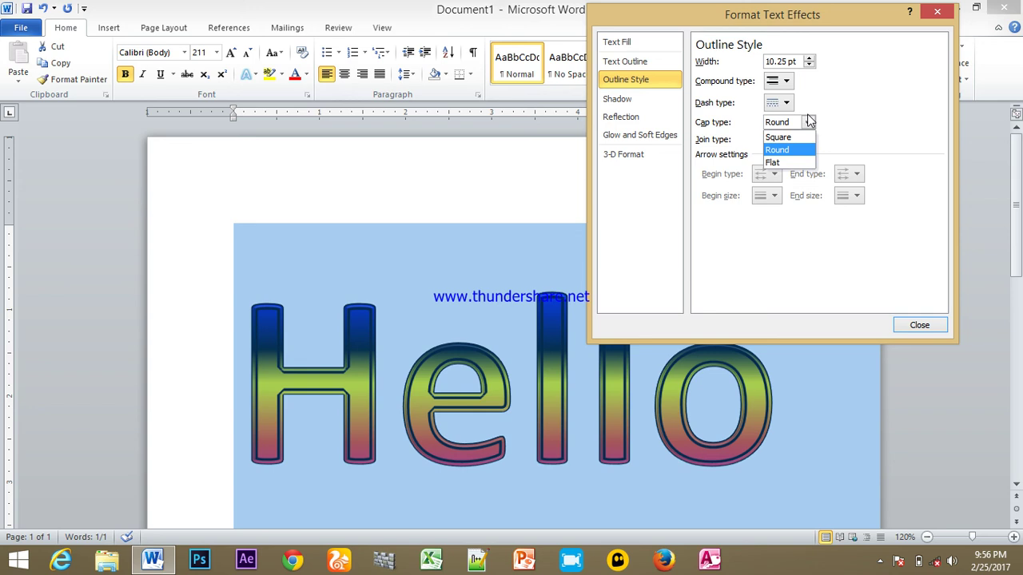
{"action": "left_click", "coordinate": [791, 138]}
{"action": "left_click", "coordinate": [805, 139]}
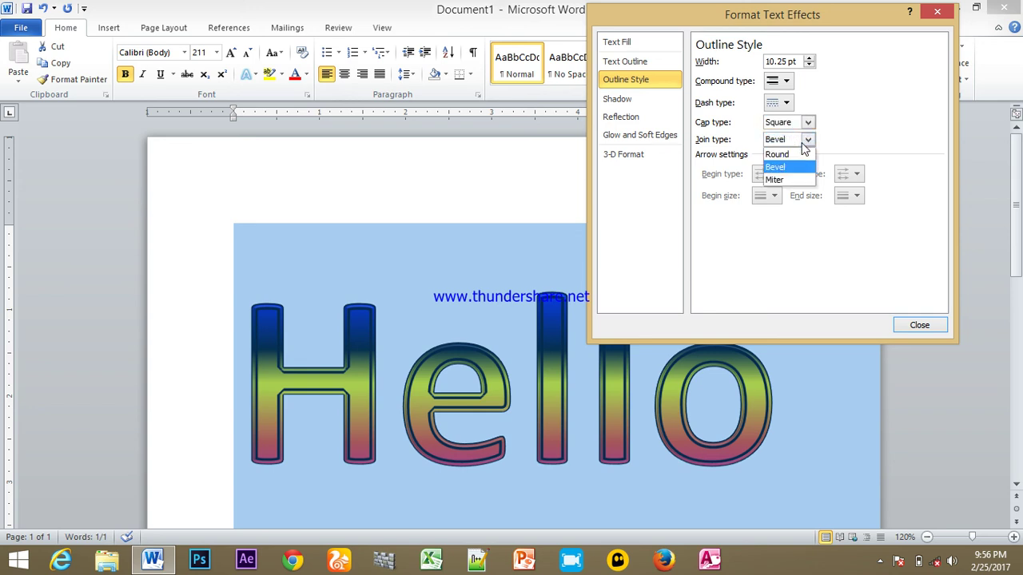
{"action": "left_click", "coordinate": [793, 155]}
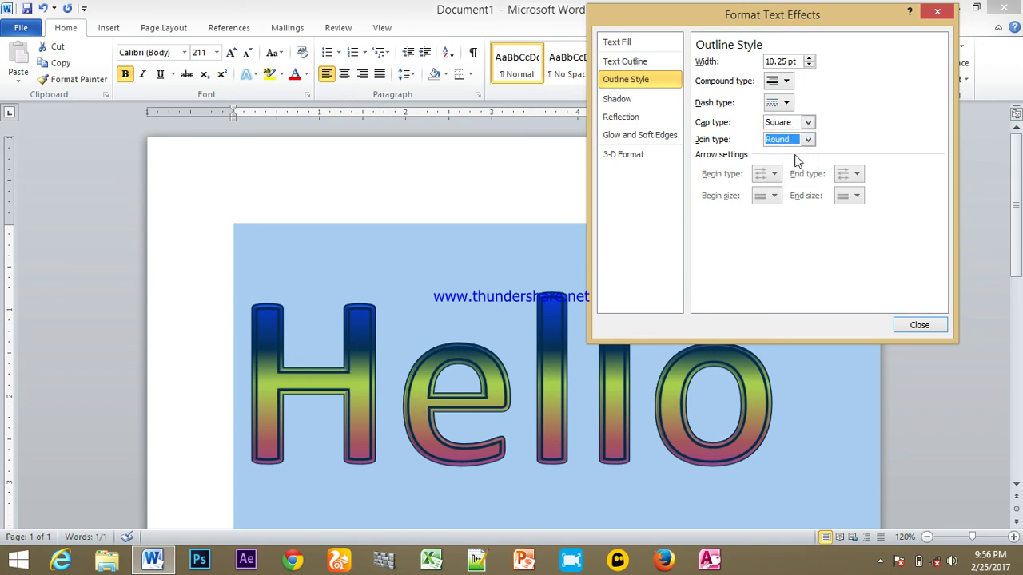
{"action": "left_click", "coordinate": [808, 140]}
{"action": "left_click", "coordinate": [787, 164]}
Close the Format Text Effects dialog and select the whole Hello line
{"action": "left_click", "coordinate": [919, 324]}
{"action": "left_click", "coordinate": [847, 408]}
{"action": "scroll", "coordinate": [847, 408], "scroll_direction": "down", "scroll_amount": 1}
{"action": "scroll", "coordinate": [844, 400], "scroll_direction": "down", "scroll_amount": 2}
{"action": "left_click_drag", "start_coordinate": [775, 272], "coordinate": [290, 298]}
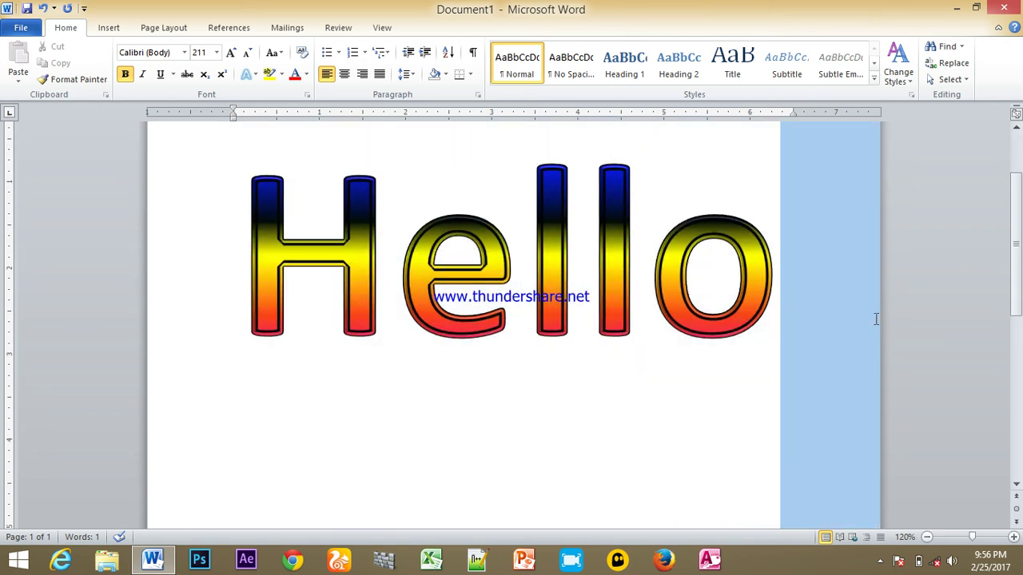
{"action": "left_click_drag", "start_coordinate": [290, 299], "coordinate": [737, 343]}
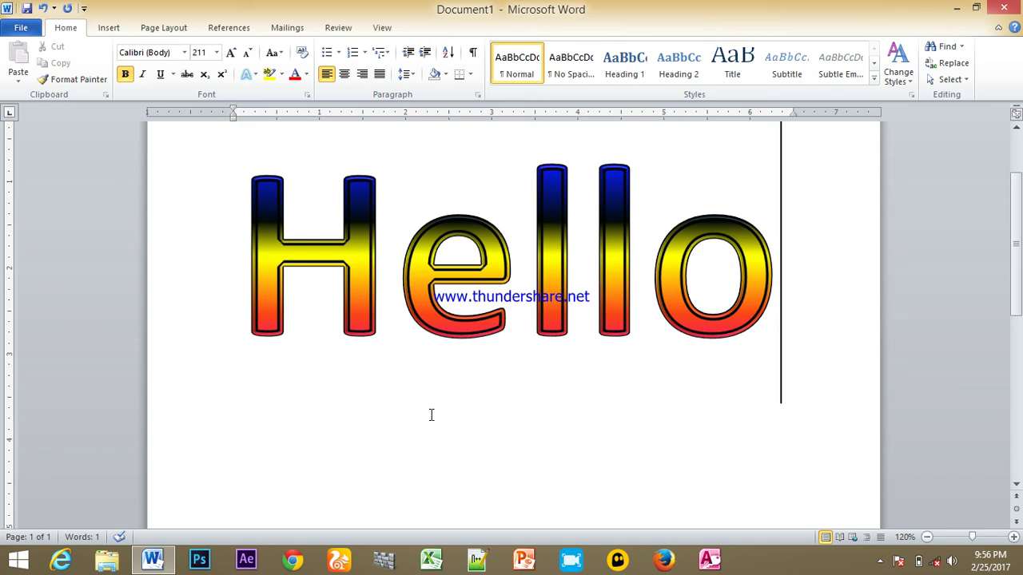
{"action": "scroll", "coordinate": [432, 413], "scroll_direction": "up", "scroll_amount": 2}
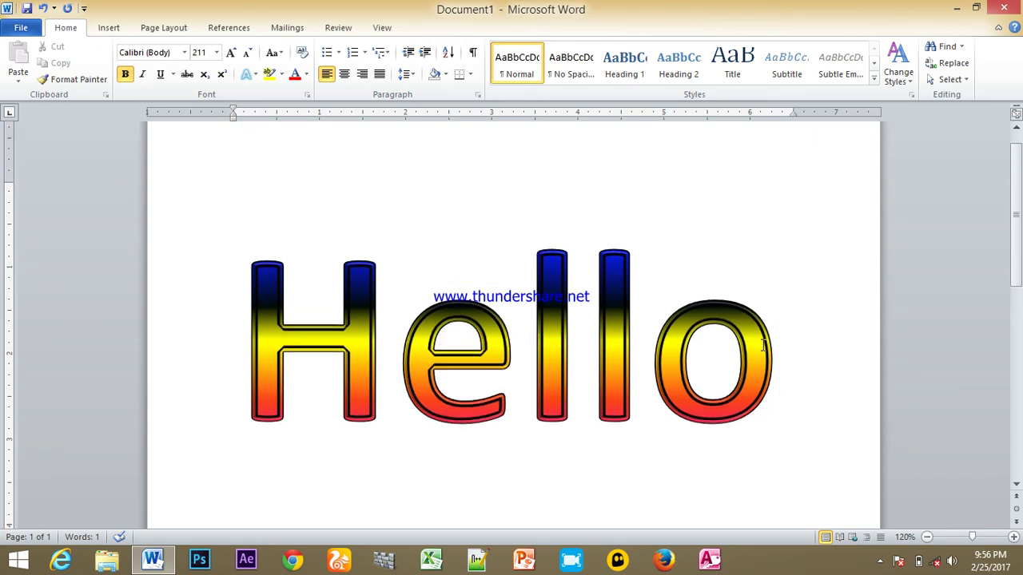
{"action": "left_click_drag", "start_coordinate": [766, 345], "coordinate": [213, 361]}
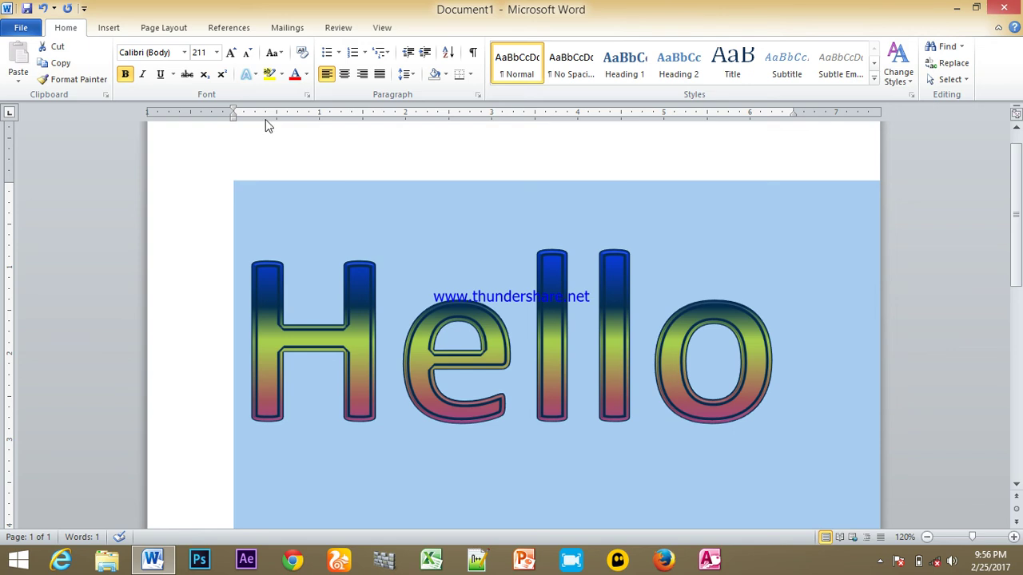
Try a solid crimson font colour, undo it to keep the gradient, and show Font Color options
{"action": "left_click", "coordinate": [300, 76]}
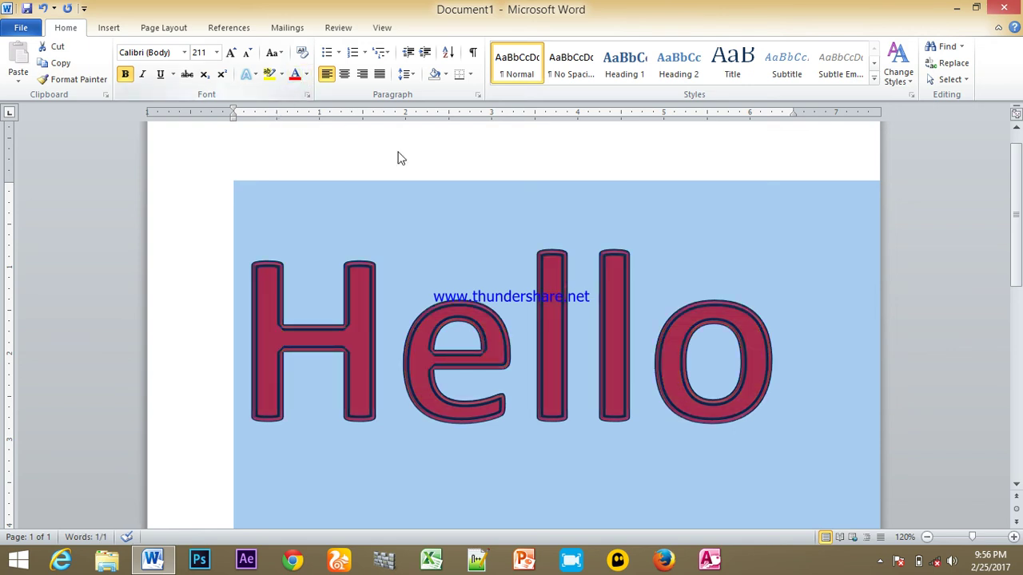
{"action": "key", "text": "ctrl+z"}
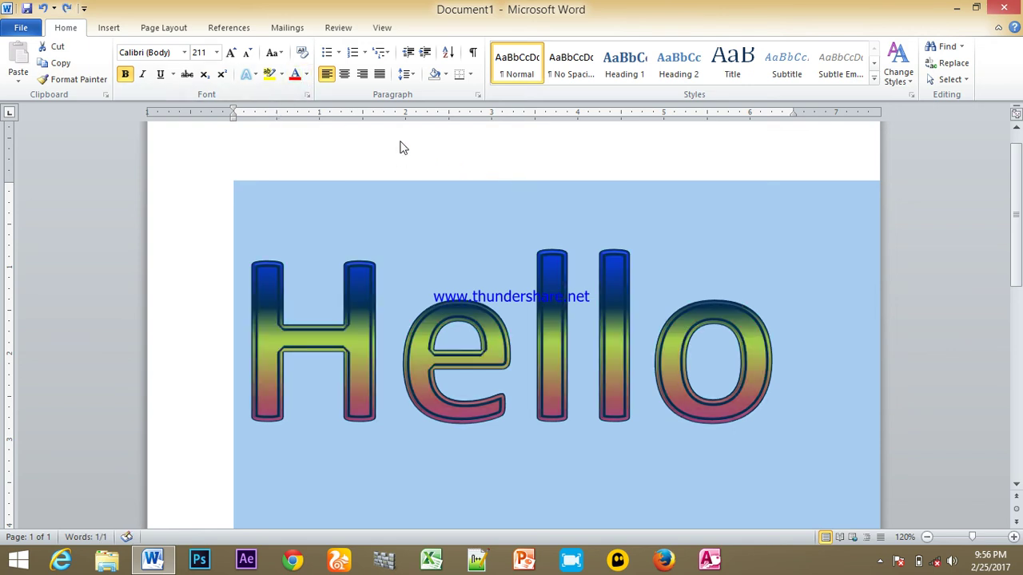
{"action": "left_click", "coordinate": [307, 74]}
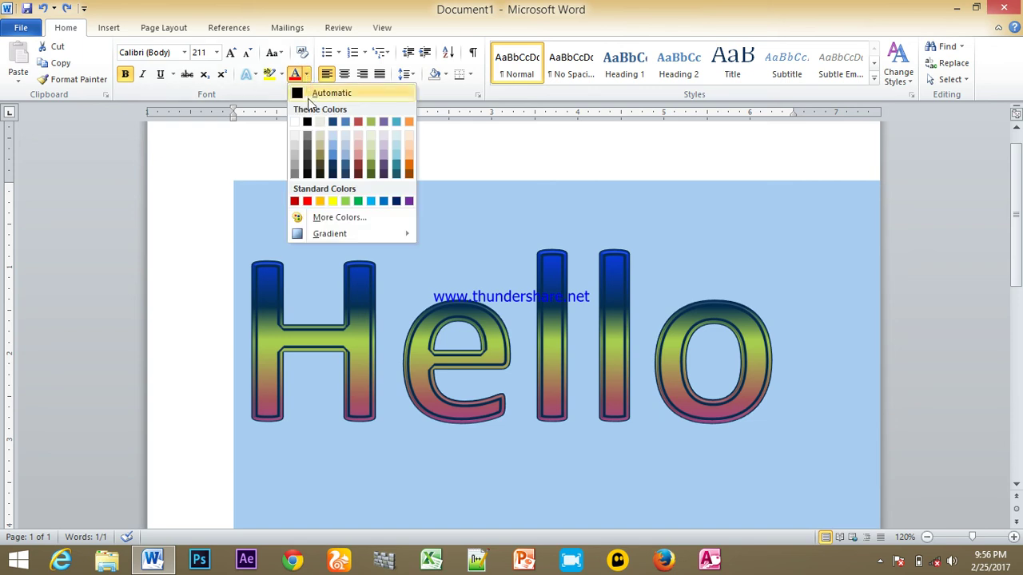
{"action": "mouse_move", "coordinate": [330, 233]}
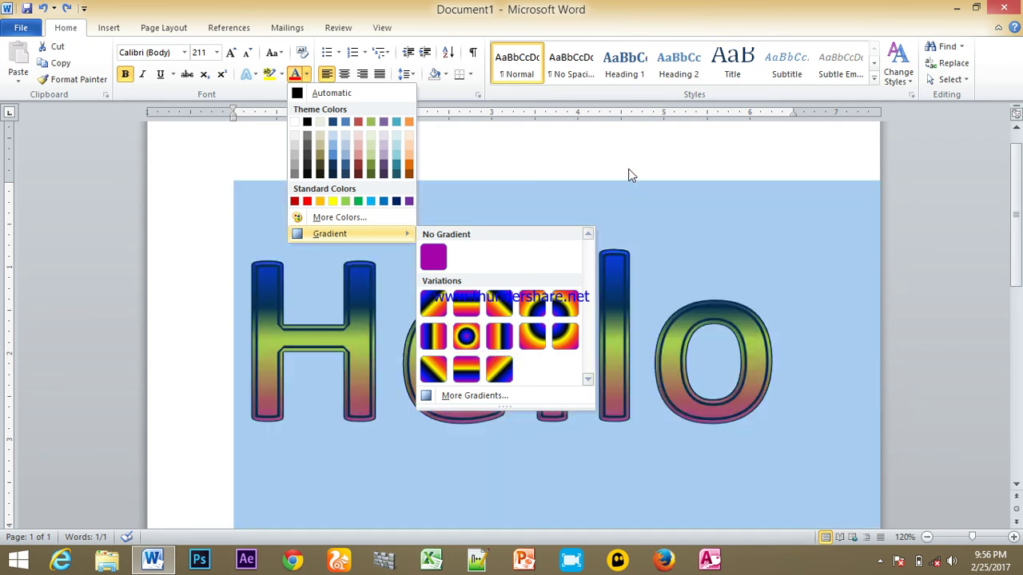
Close the Font Color menu and toggle Hello's selection to compare the blue-yellow-red gradient and dark outline
{"action": "left_click", "coordinate": [628, 168]}
{"action": "left_click", "coordinate": [689, 199]}
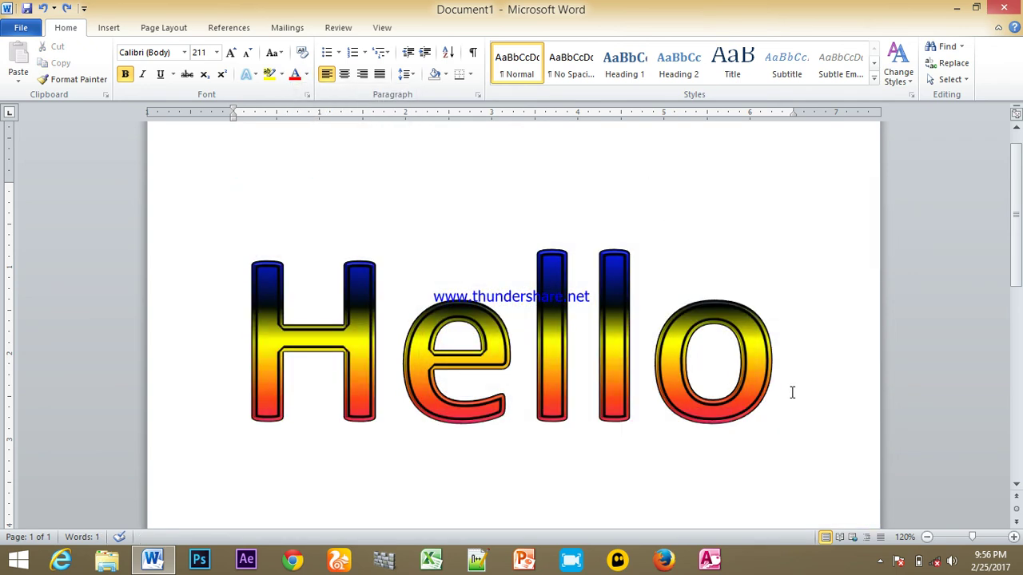
{"action": "left_click_drag", "start_coordinate": [764, 372], "coordinate": [257, 386]}
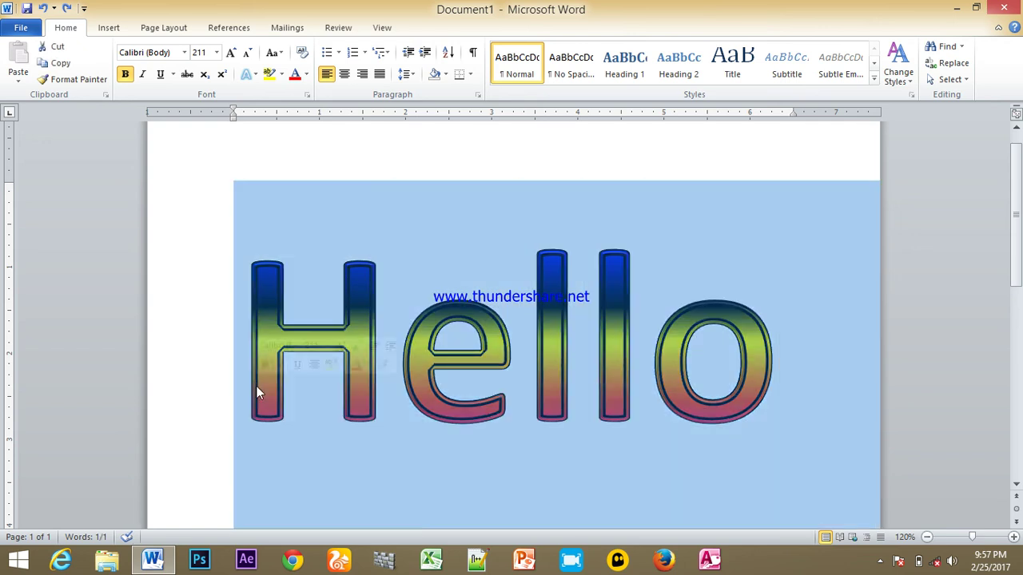
{"action": "left_click", "coordinate": [770, 342]}
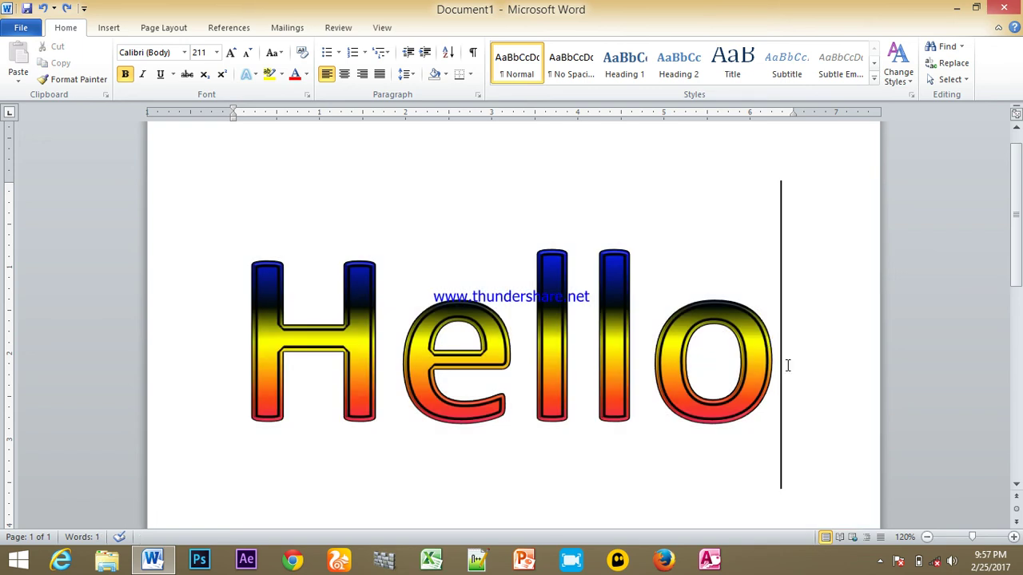
{"action": "left_click_drag", "start_coordinate": [769, 358], "coordinate": [162, 375]}
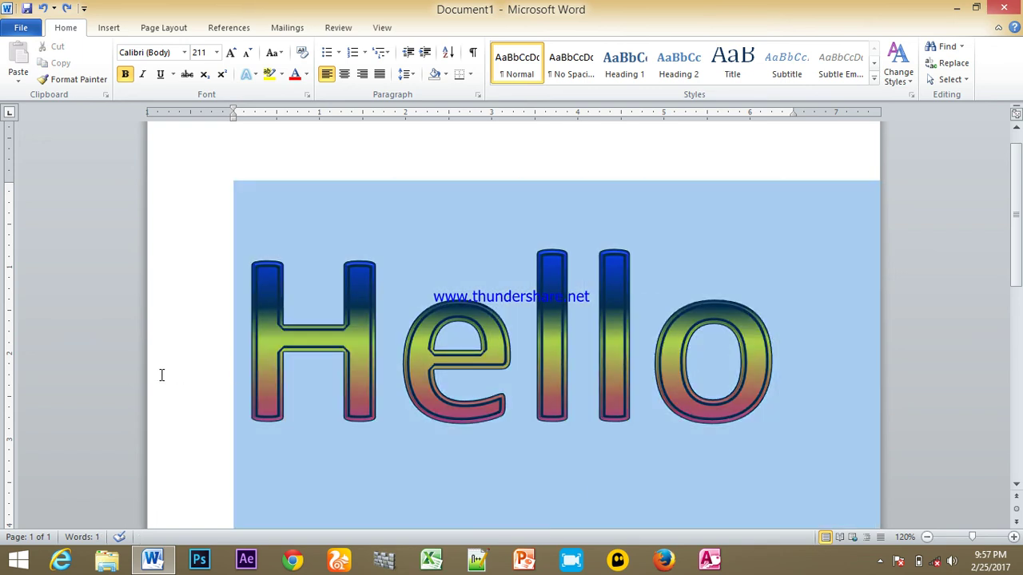
{"action": "left_click", "coordinate": [764, 331]}
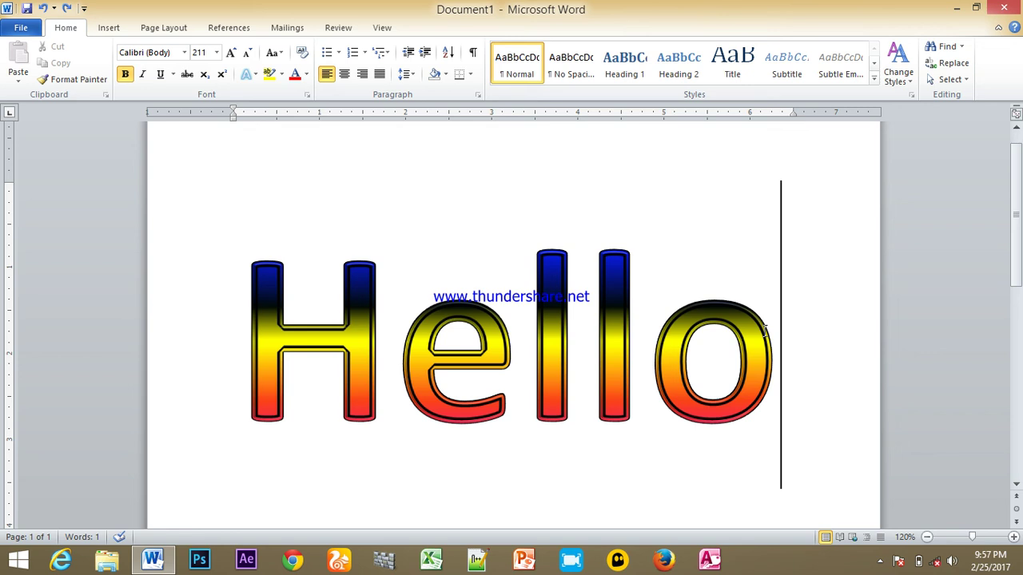
{"action": "left_click_drag", "start_coordinate": [765, 332], "coordinate": [249, 342]}
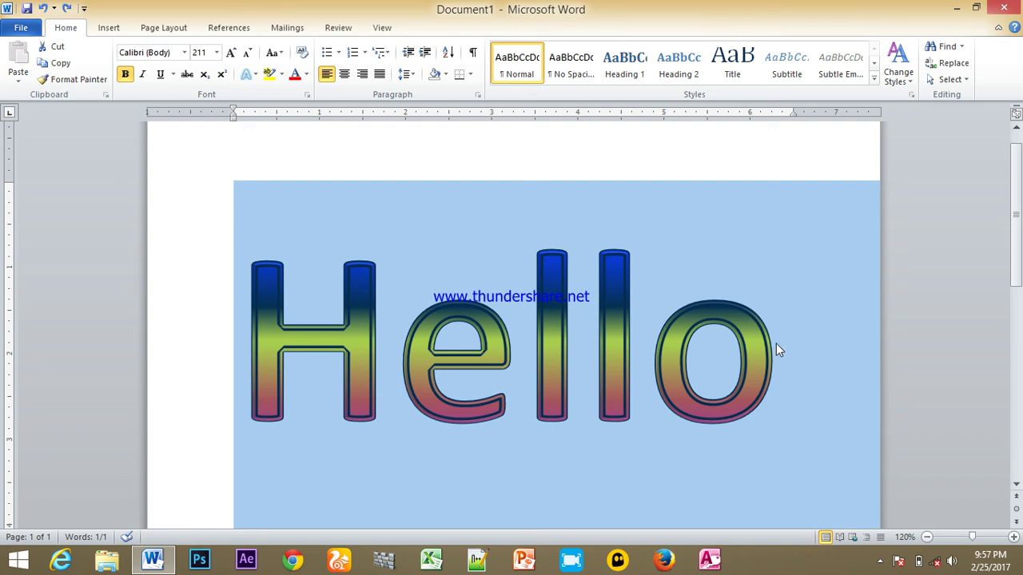
{"action": "left_click", "coordinate": [775, 343]}
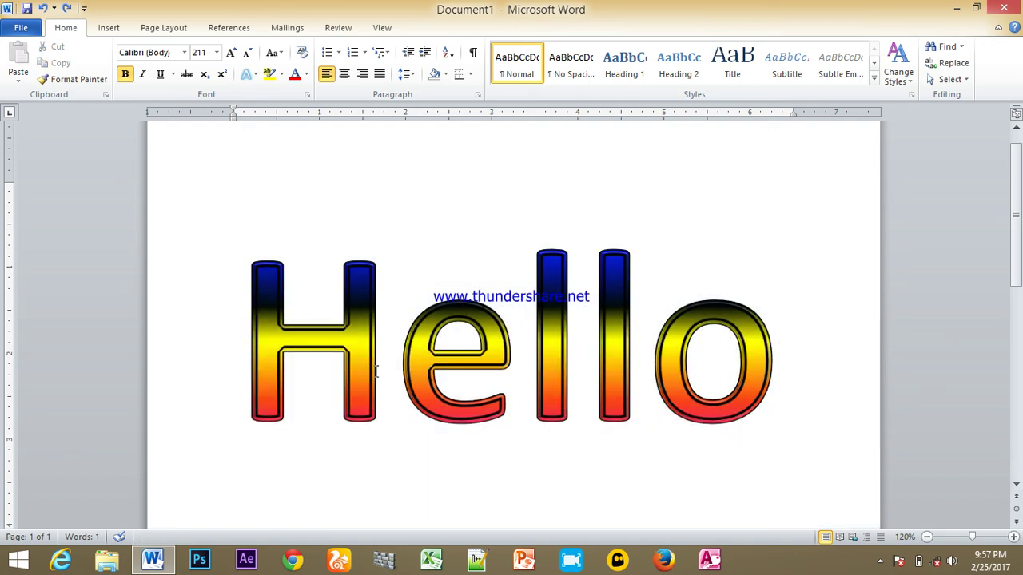